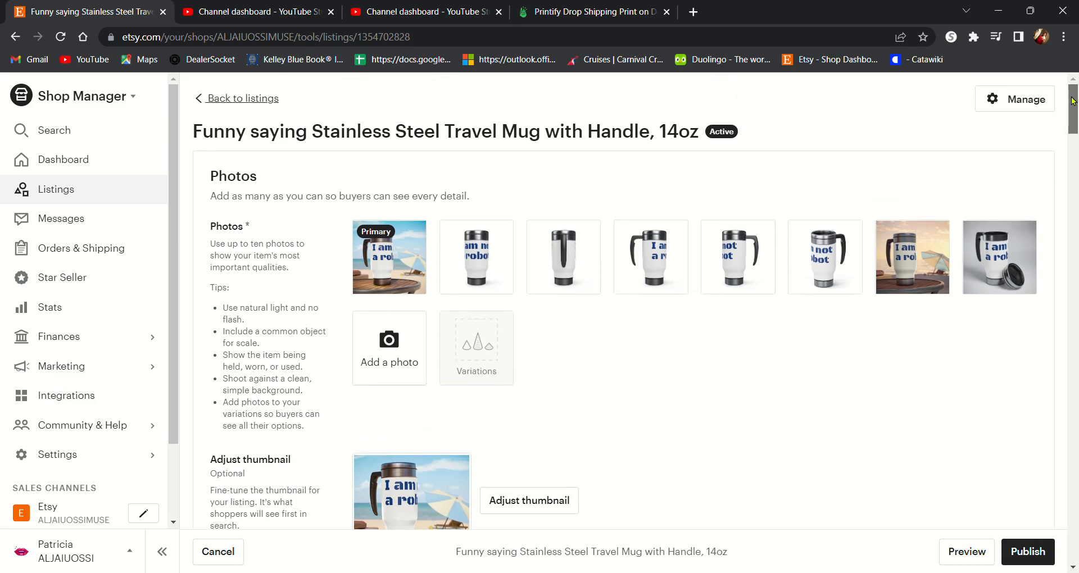
Step: Select Metal as the listing's material
scroll(1072, 104, "down", 8)
left_click_drag(1076, 157, 1077, 180)
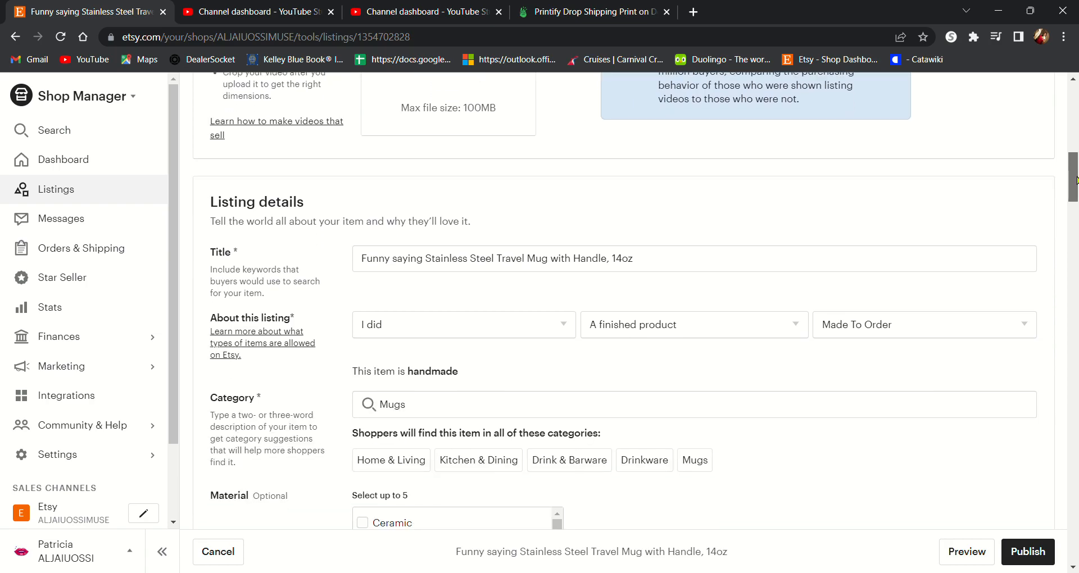
left_click_drag(1077, 180, 1005, 194)
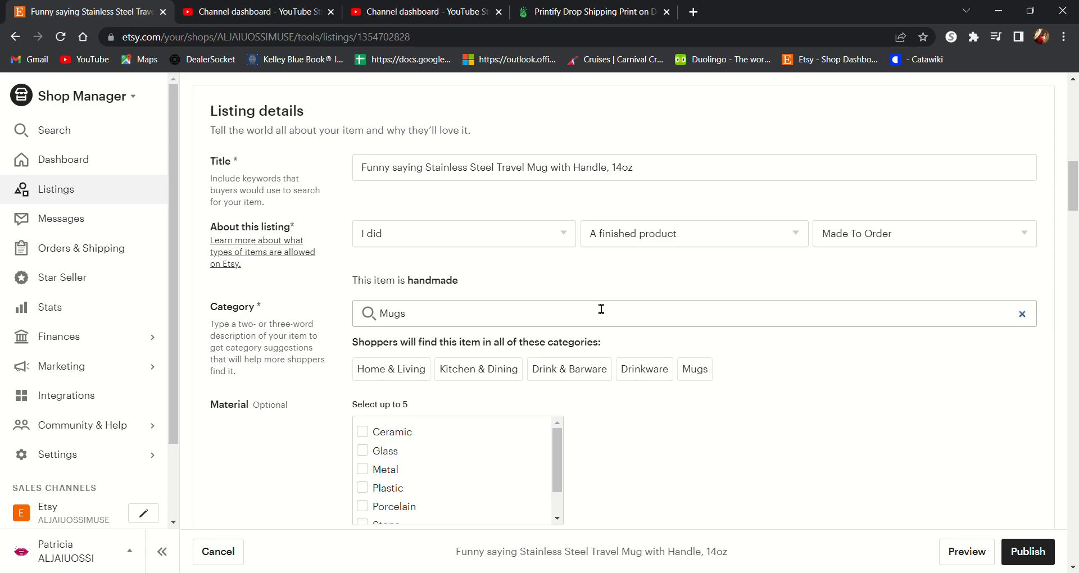
scroll(1077, 163, "down", 3)
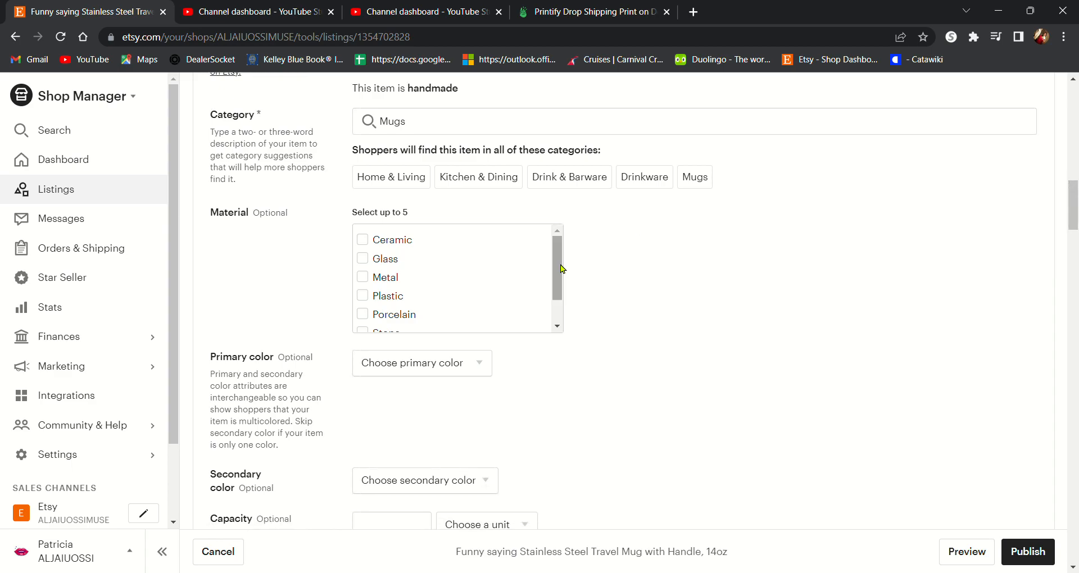
left_click_drag(562, 268, 561, 239)
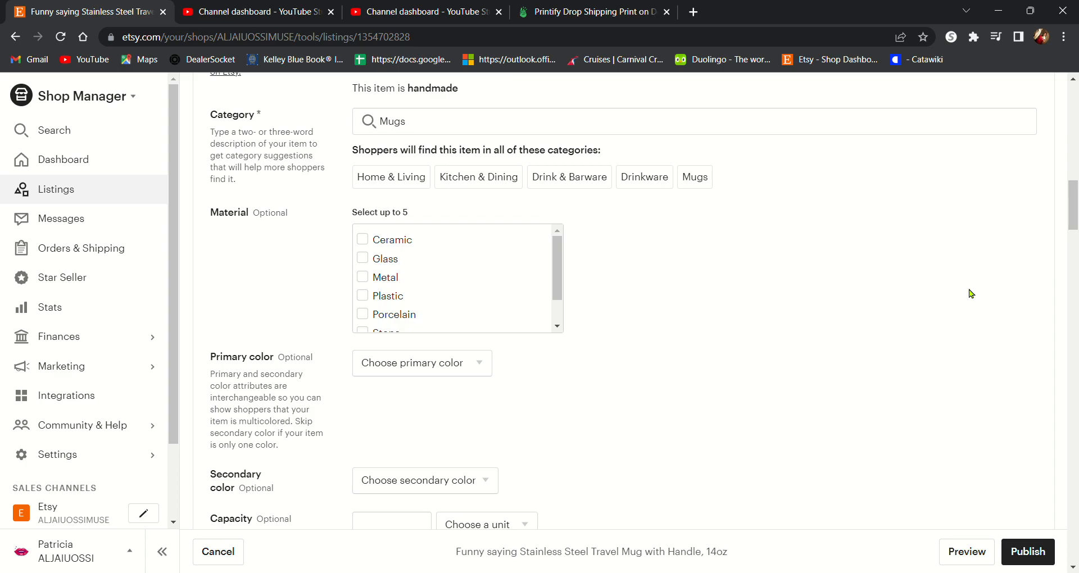
left_click_drag(1073, 205, 1074, 304)
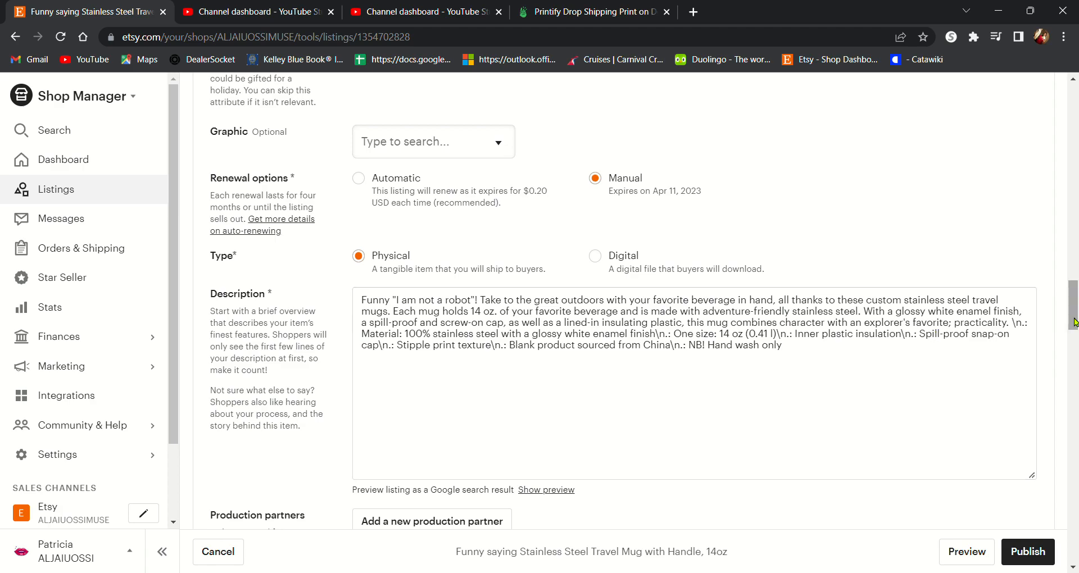
left_click_drag(1075, 322, 1076, 224)
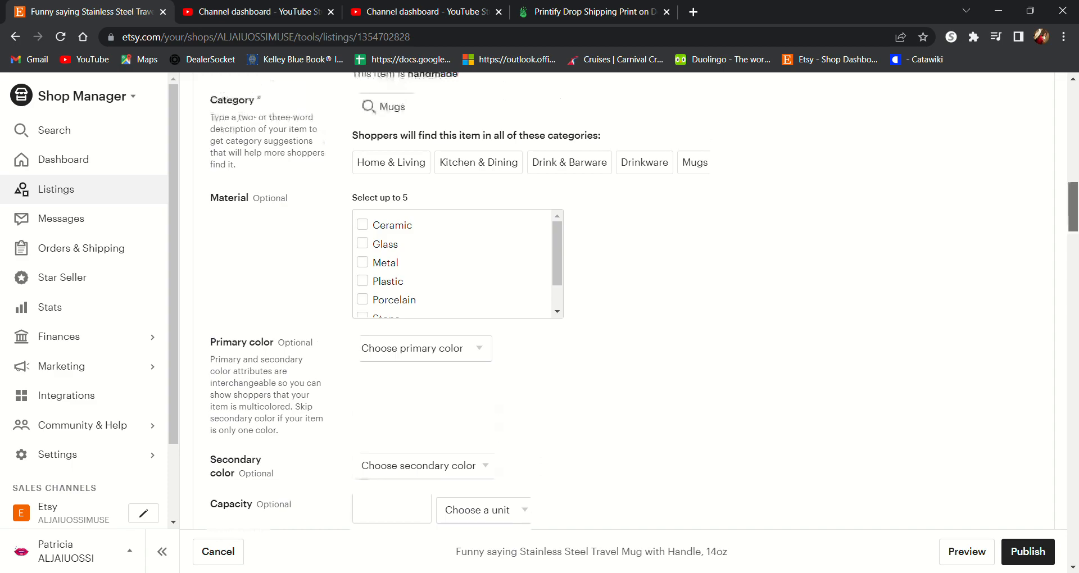
left_click_drag(554, 258, 561, 306)
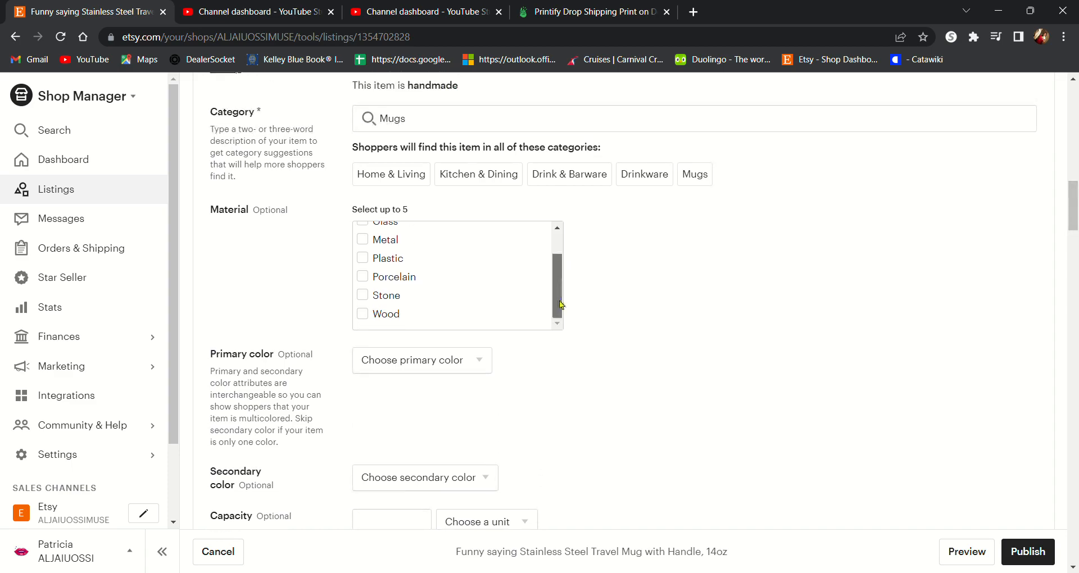
scroll(560, 308, "up", 2)
left_click(369, 276)
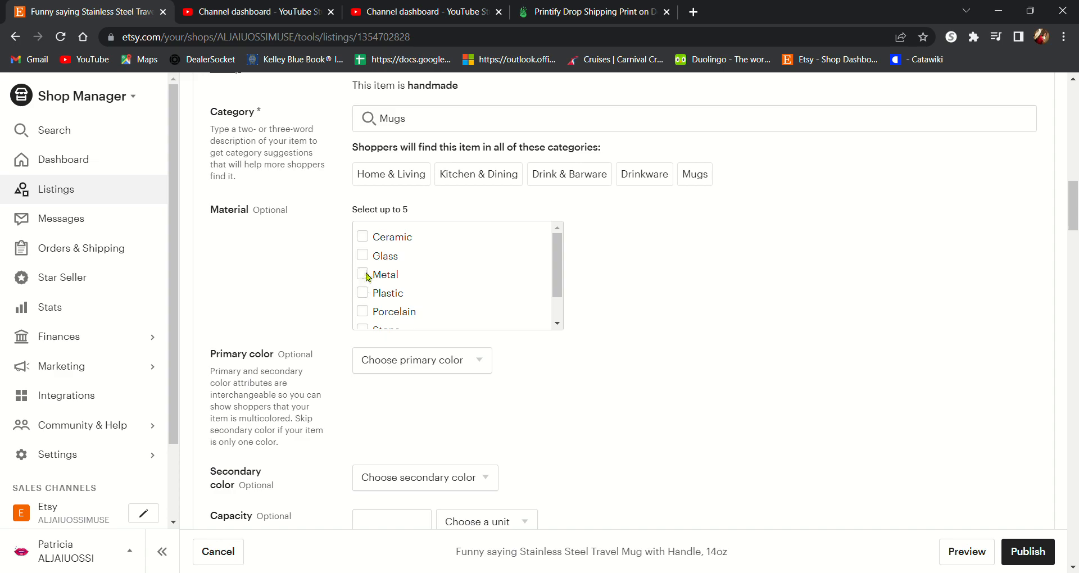
Step: Set the primary color to White
left_click_drag(1076, 213, 1076, 228)
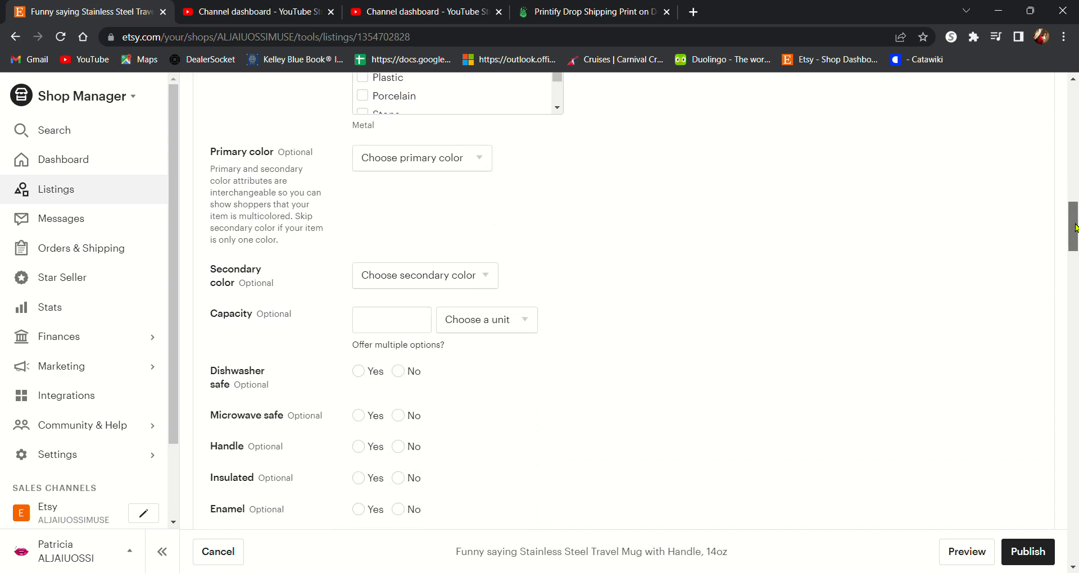
left_click(470, 164)
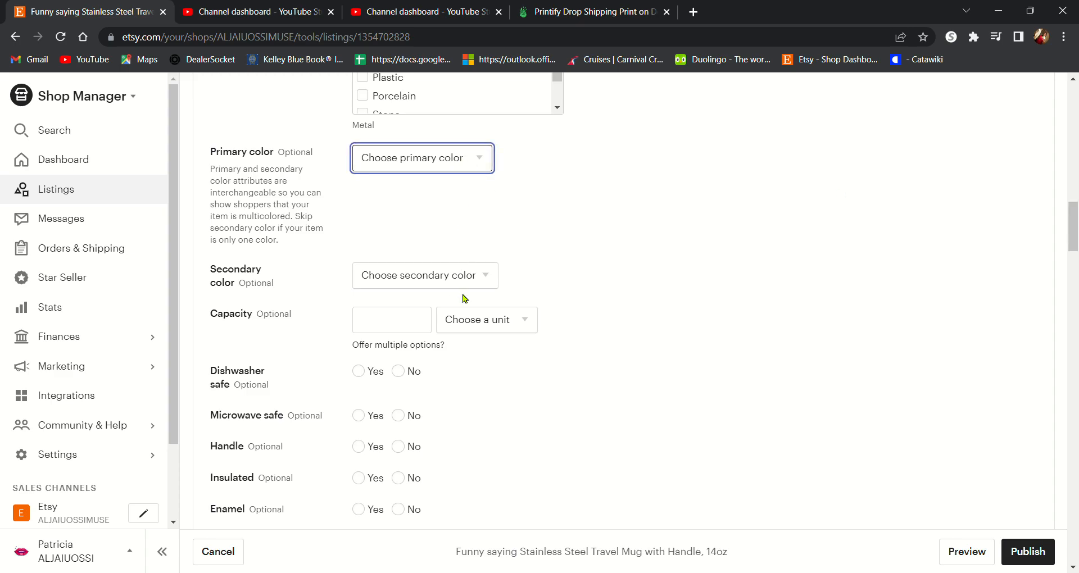
key("w")
left_click(596, 370)
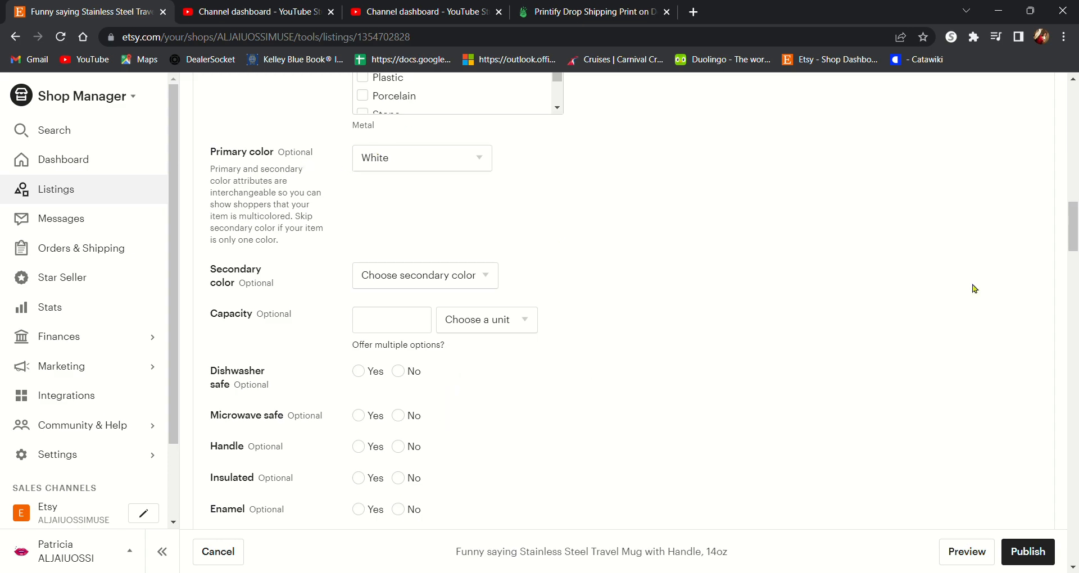
Step: Mark the mug as not dishwasher safe
left_click_drag(1076, 246, 1075, 267)
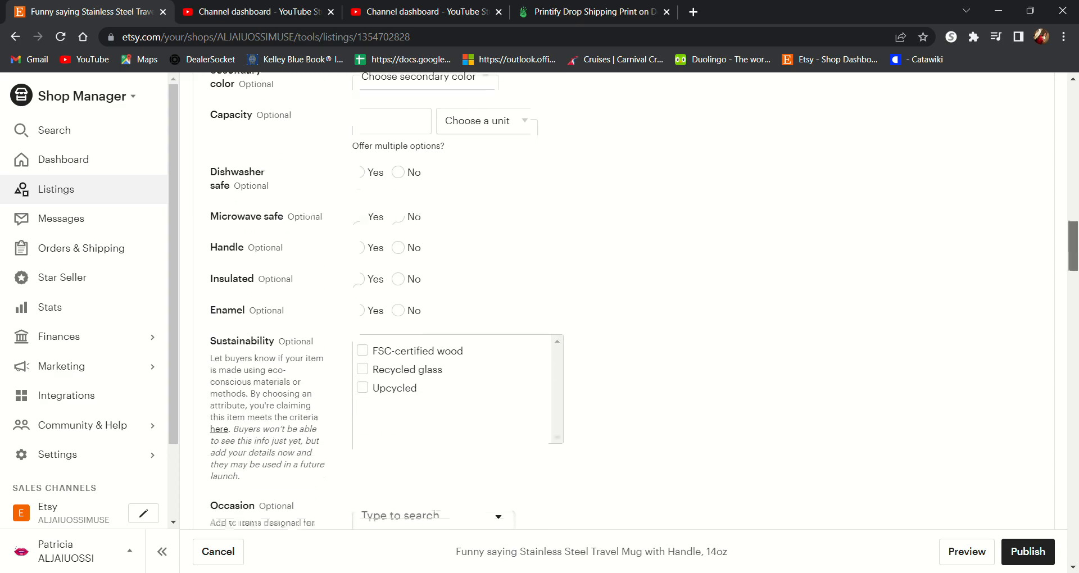
left_click(400, 167)
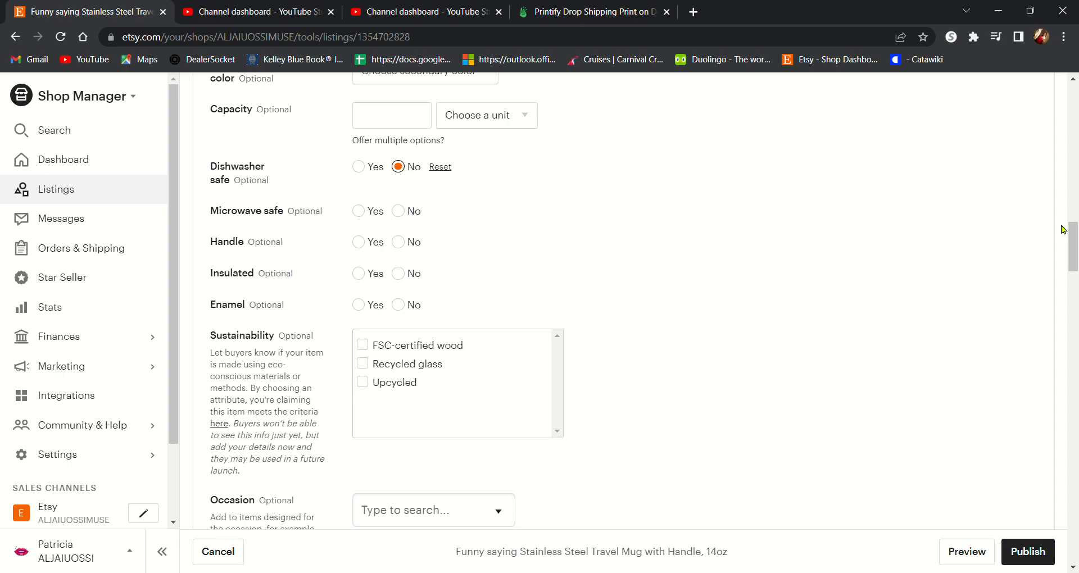
Step: Set Microwave safe, Handle and Insulated to Yes
left_click_drag(1073, 254, 1073, 303)
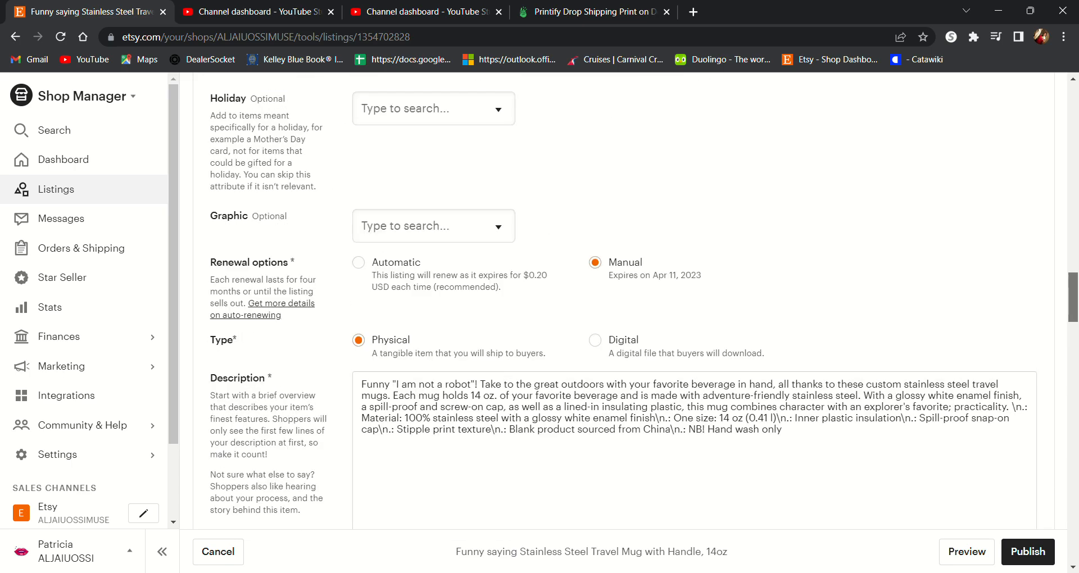
left_click_drag(1072, 315, 1072, 259)
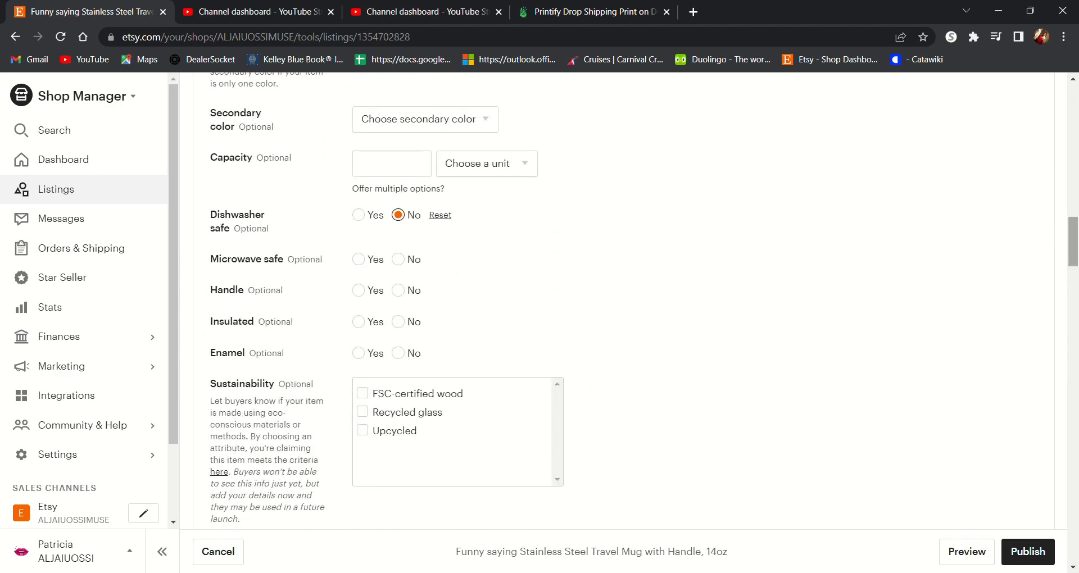
left_click(366, 260)
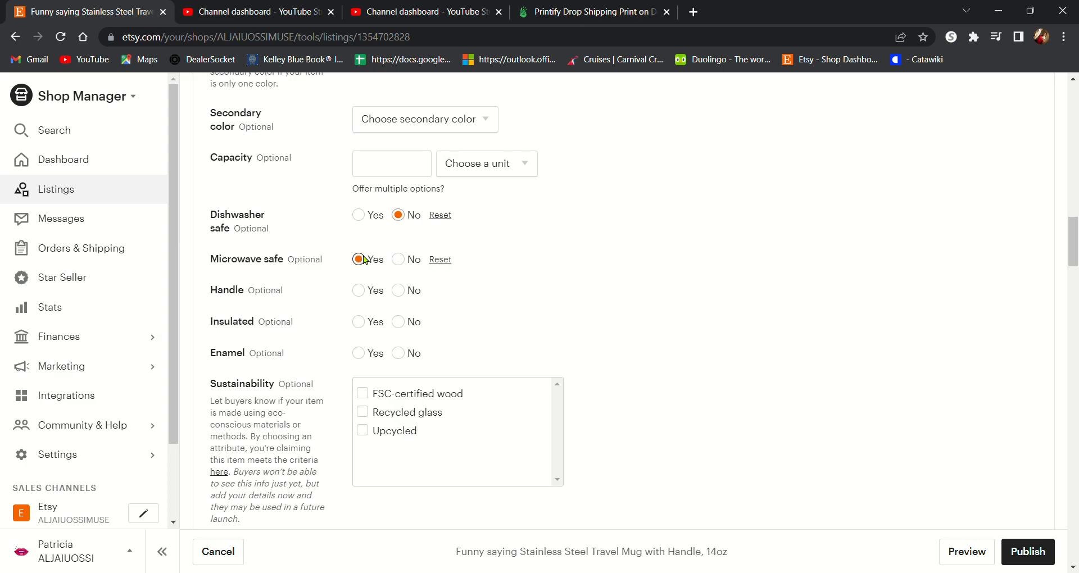
left_click(362, 291)
left_click(364, 323)
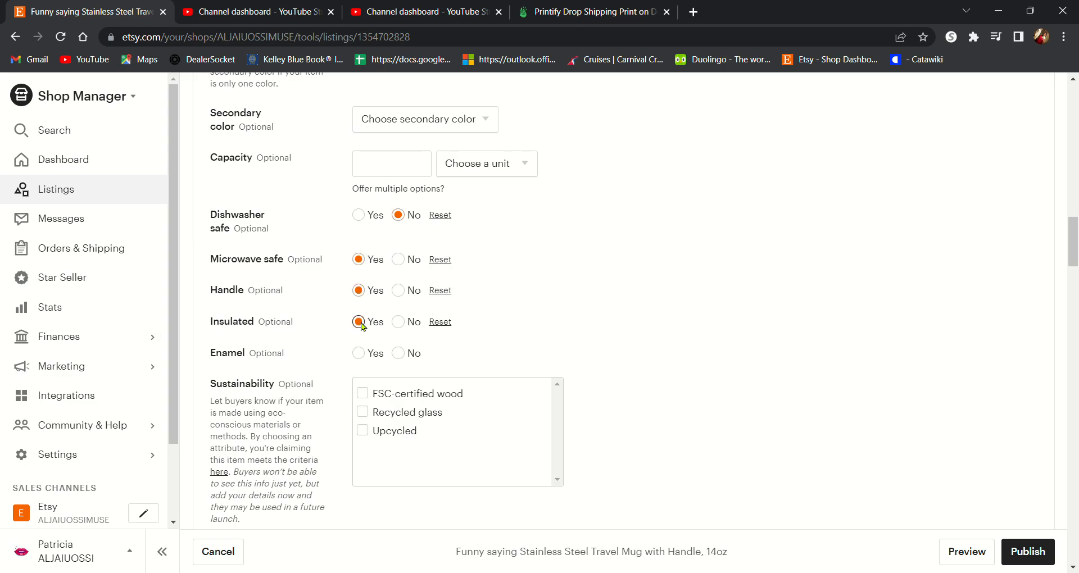
Step: Check Upcycled under Sustainability
left_click_drag(1071, 245, 1072, 264)
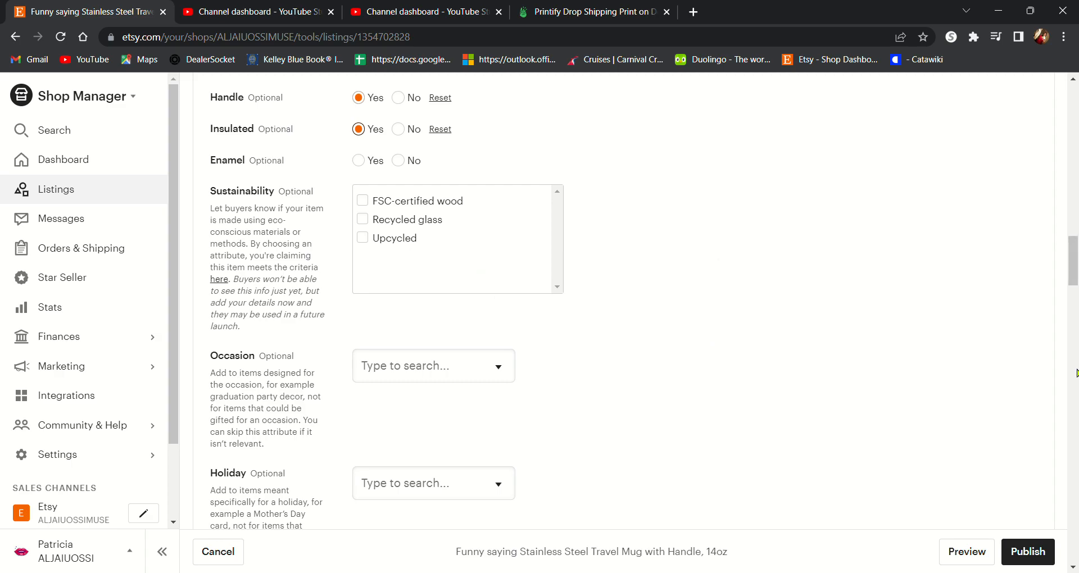
mouse_move(1076, 265)
left_mouse_down()
mouse_move(1073, 284)
mouse_move(1070, 272)
left_mouse_up()
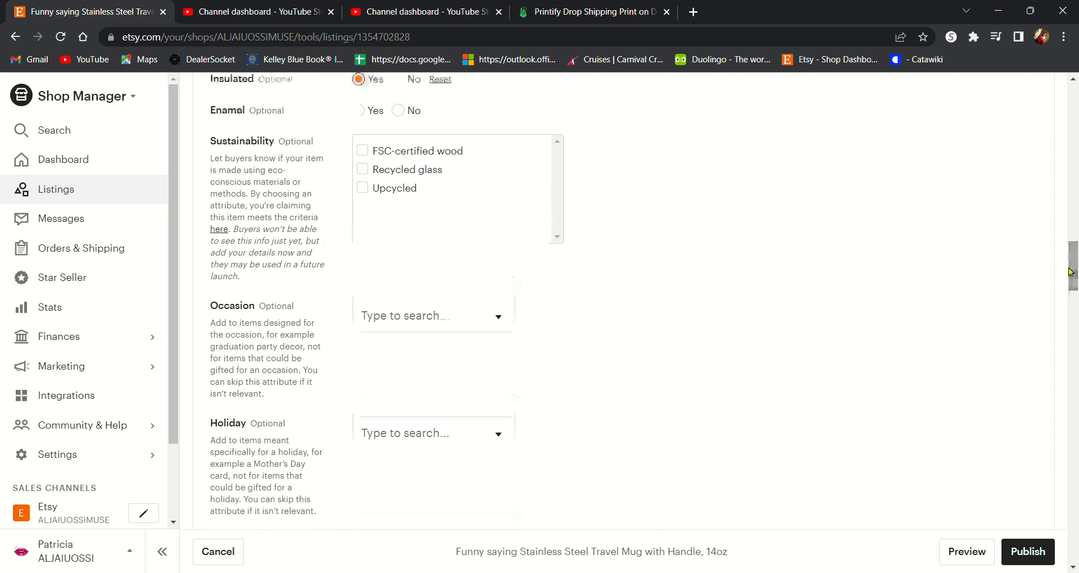
left_click(363, 188)
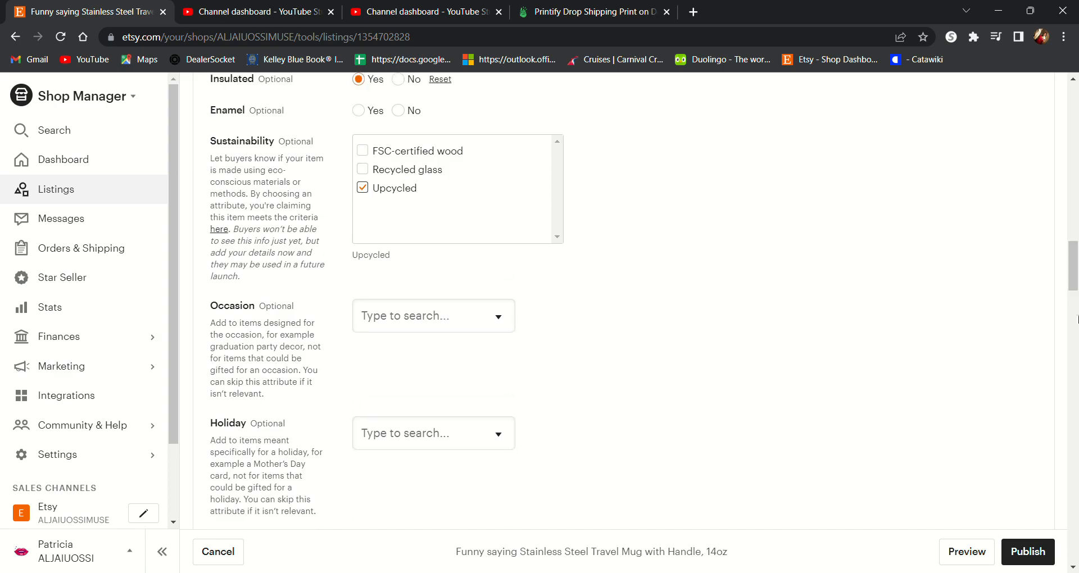
Step: Set the occasion to Birthday and the holiday to Christmas
scroll(837, 306, "down", 2)
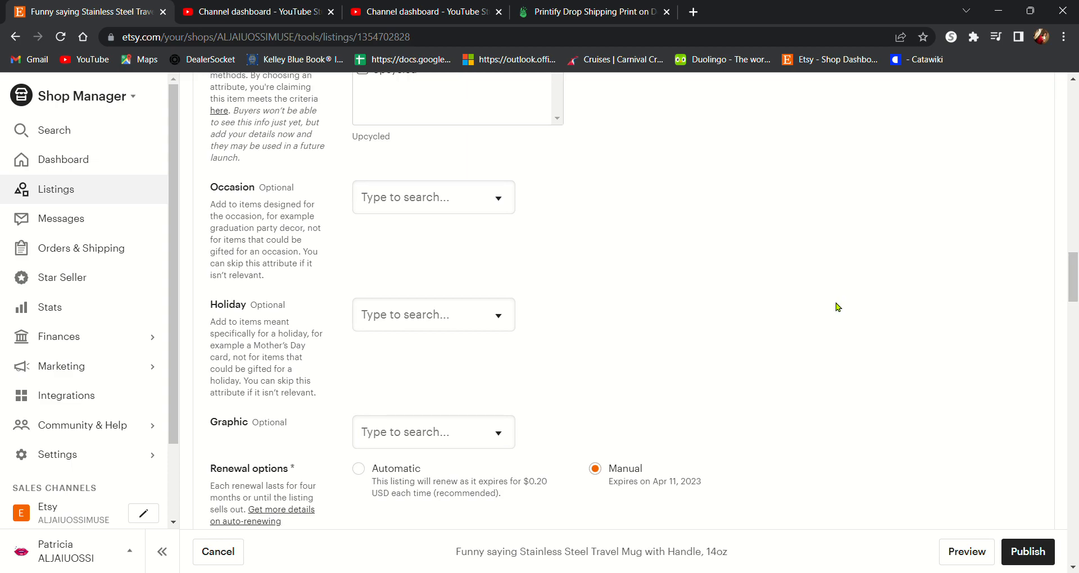
left_click(477, 199)
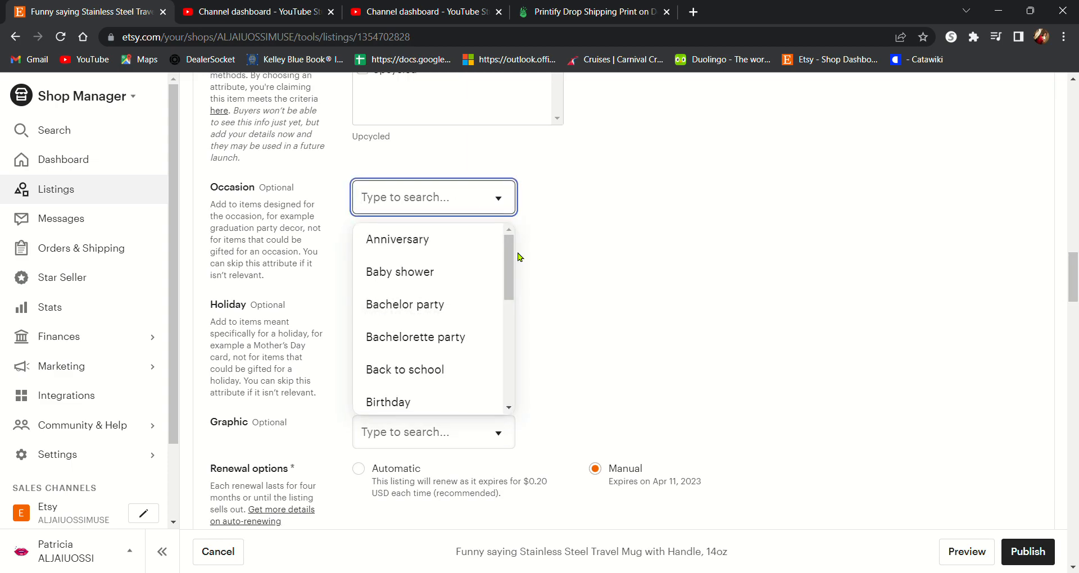
left_click_drag(510, 270, 511, 301)
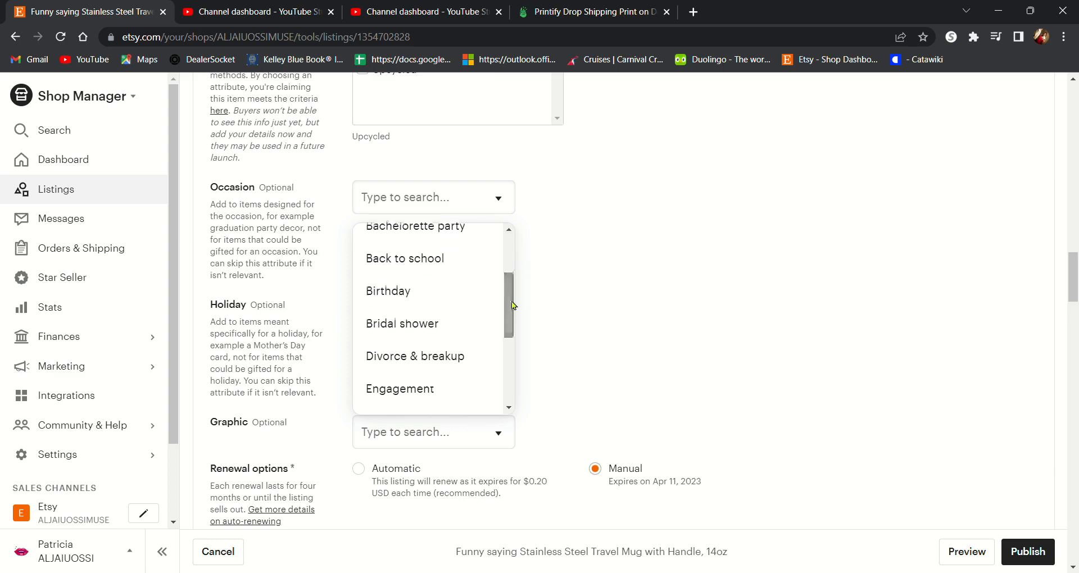
left_click(414, 286)
left_click(436, 318)
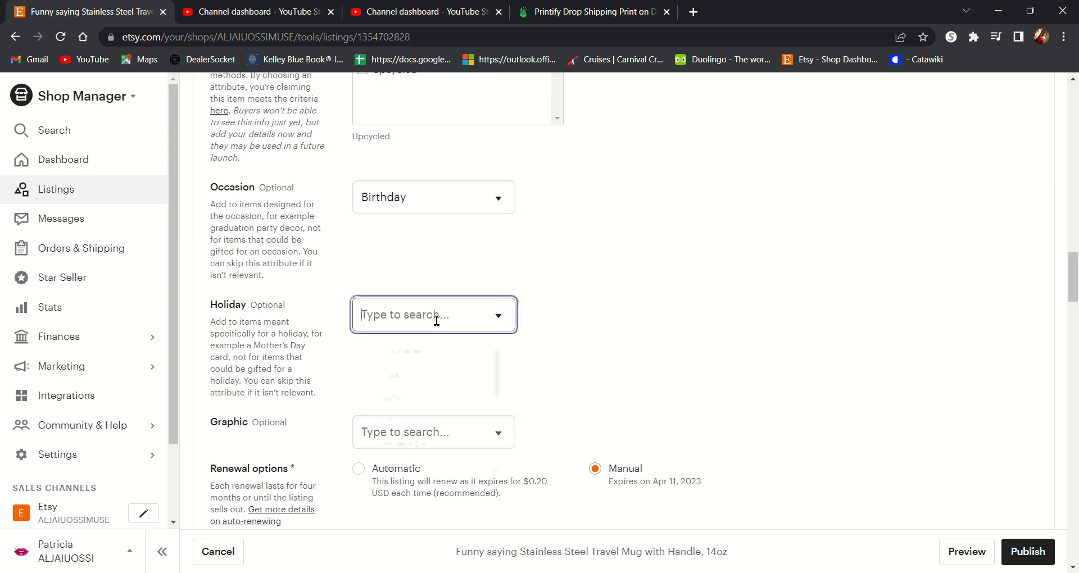
left_click(429, 364)
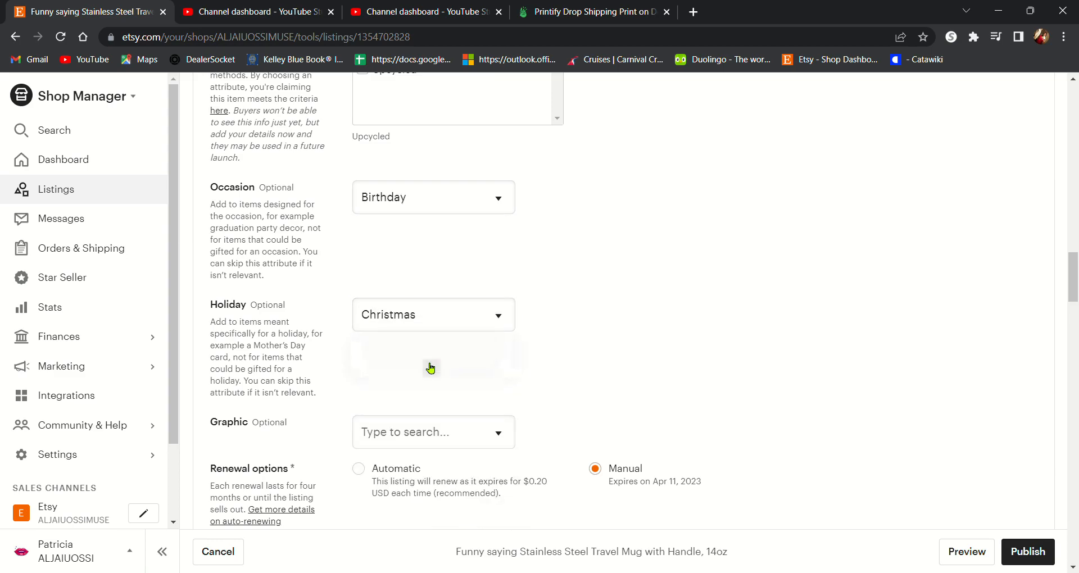
Step: Set the listing's section to print on demand
left_click_drag(1073, 293, 1072, 316)
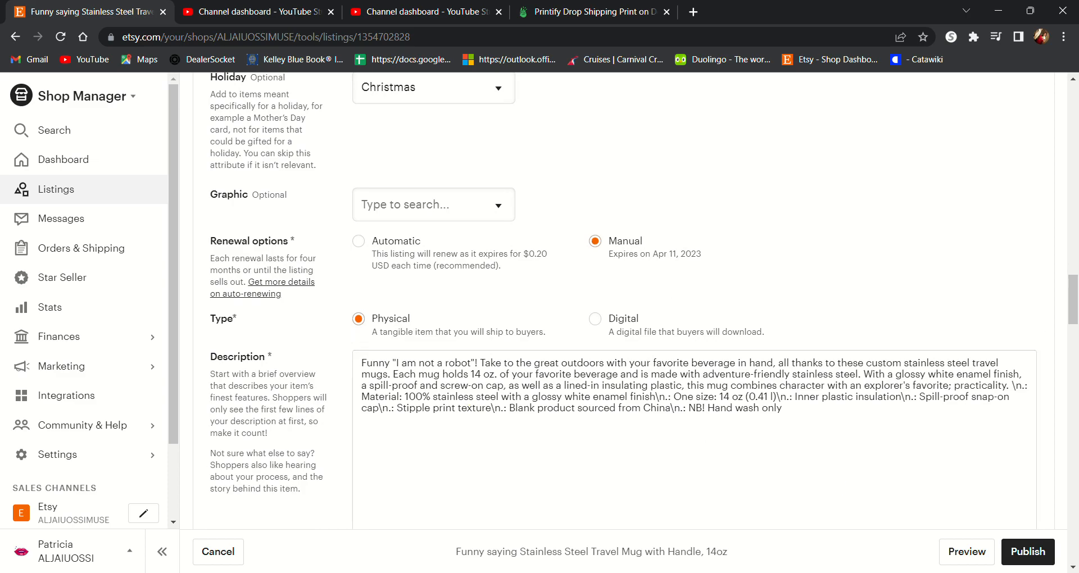
left_click_drag(1073, 303, 1076, 347)
left_click(424, 256)
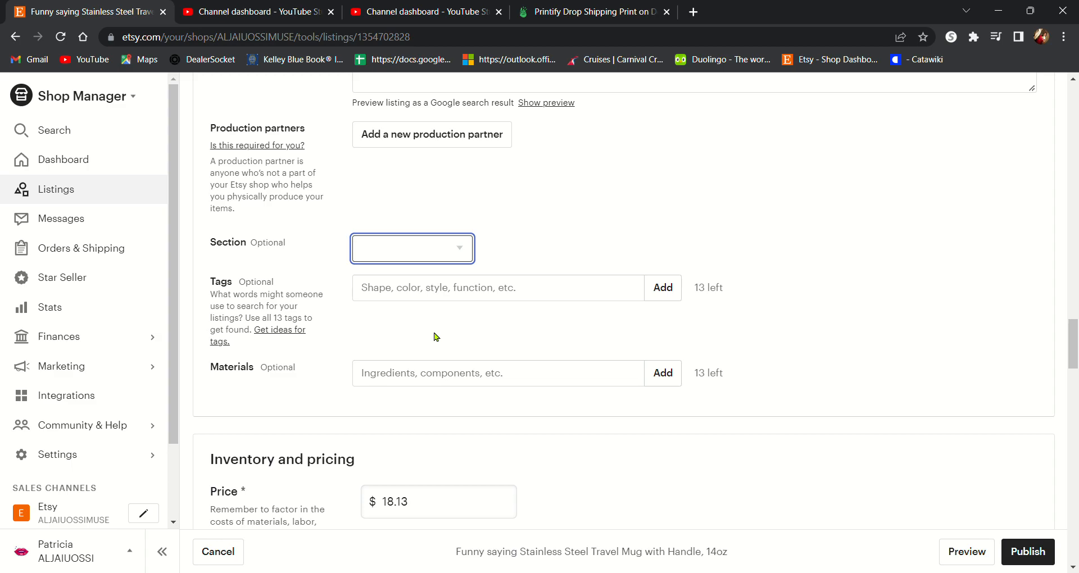
key("Down")
left_click(554, 246)
Step: Add the tag funny cup
left_click(508, 294)
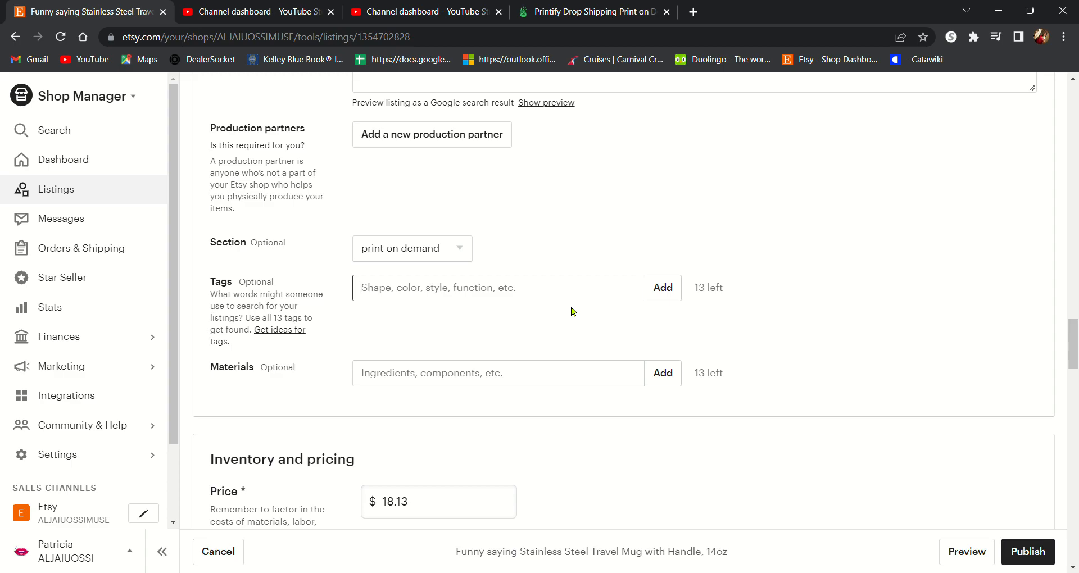
type("funny")
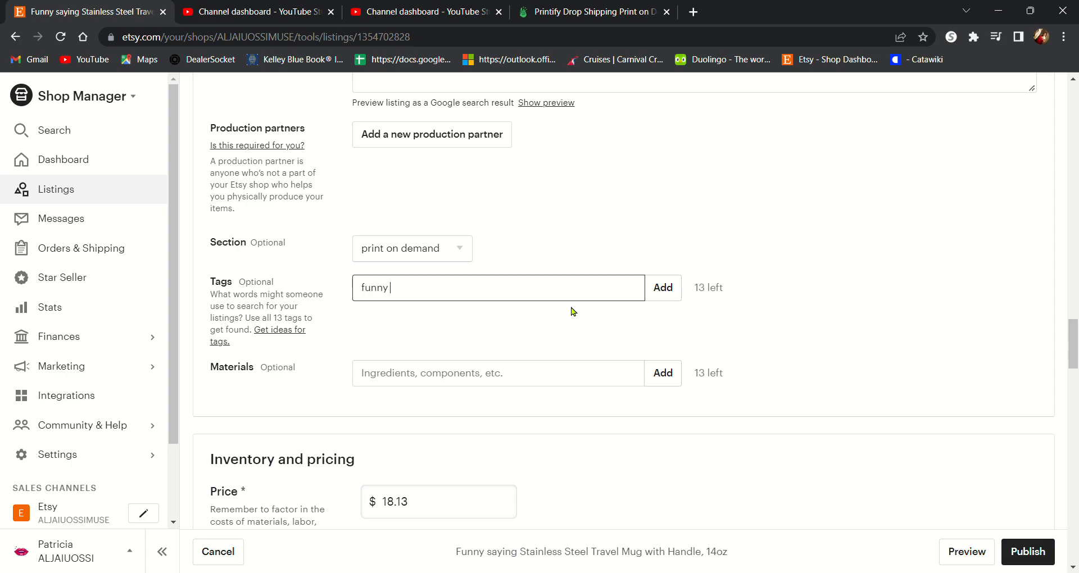
type(" kopo")
key("BackSpace")
key("BackSpace")
key("BackSpace")
key("BackSpace")
type("cup")
key("Return")
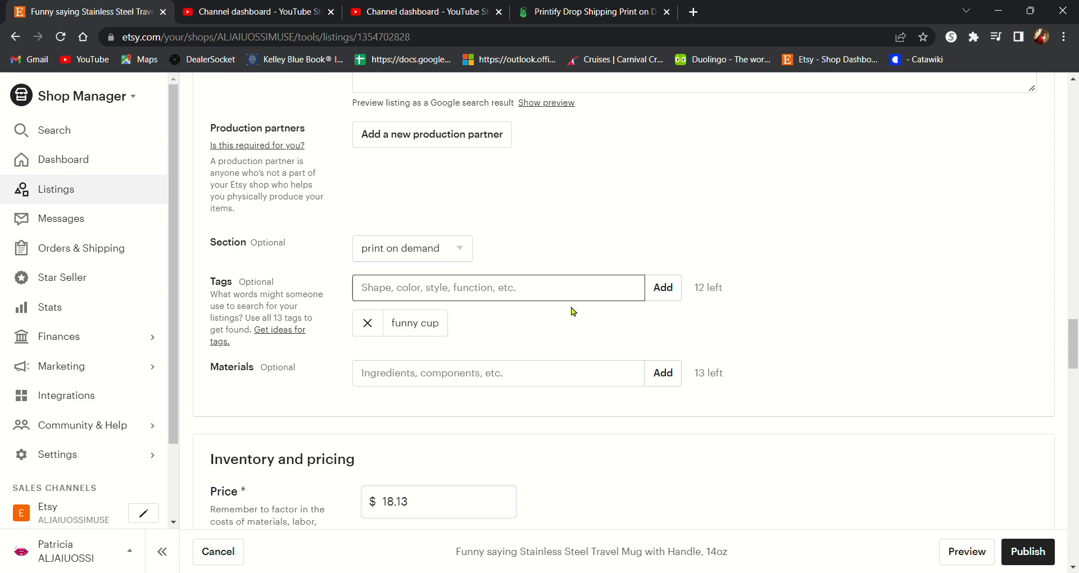
Step: Add the tag sarcastic tumbler
type("sarcastic")
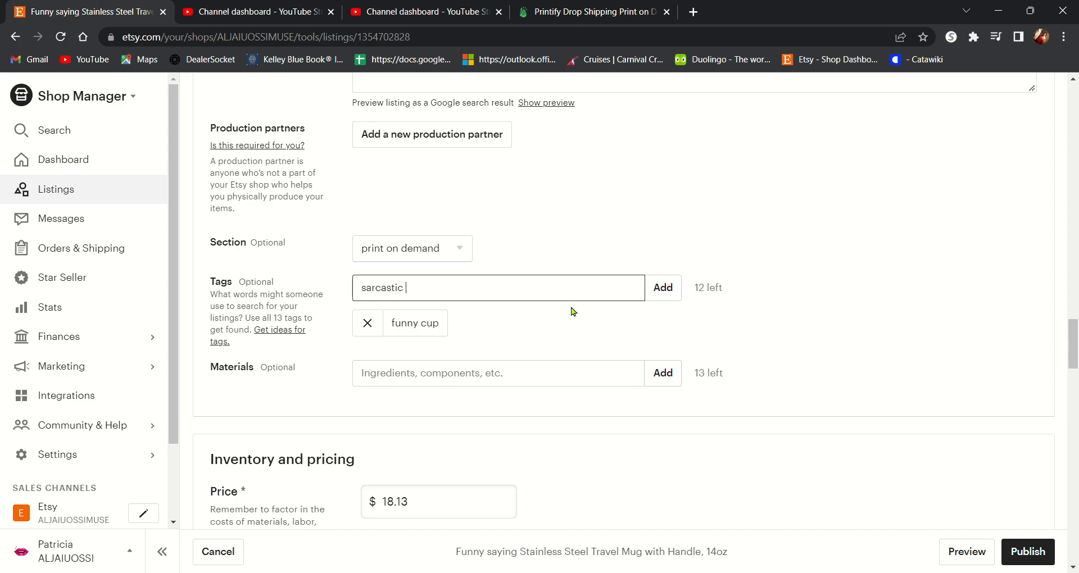
type(" tumbler")
key("Return")
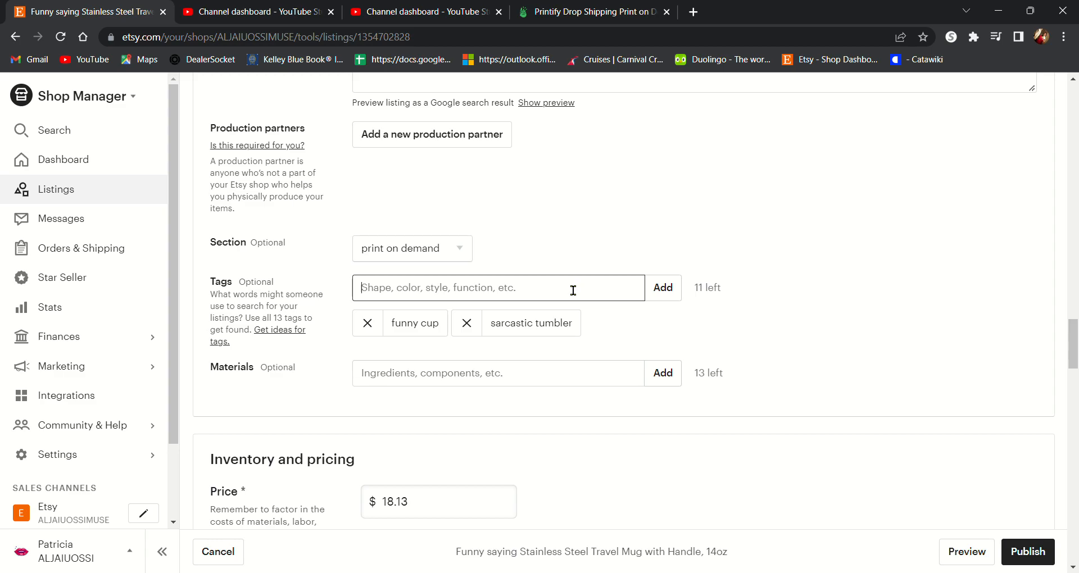
Step: Add the tag digital art
type("digital art")
key("Return")
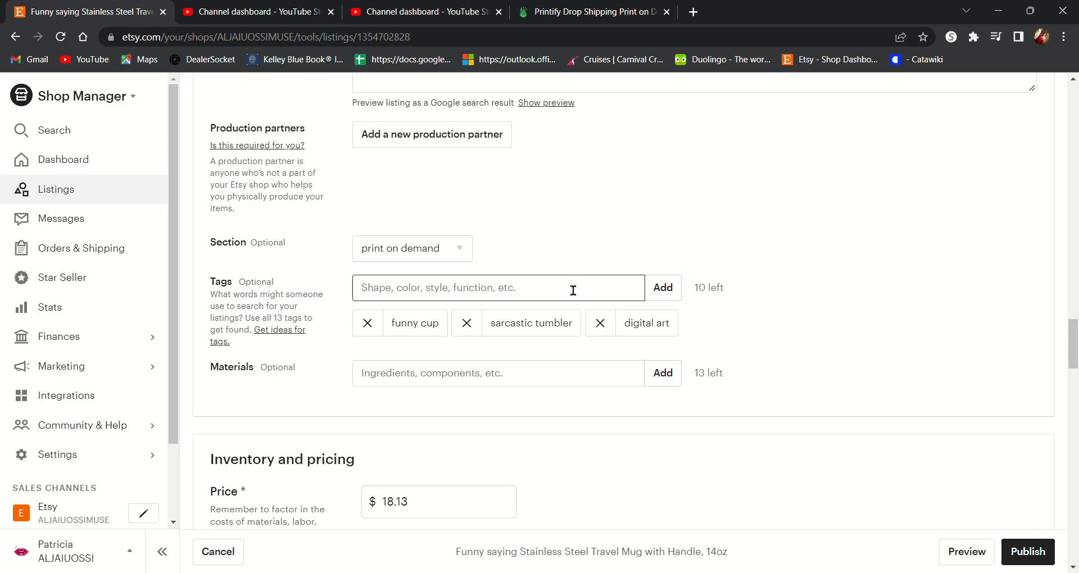
Step: Add the tag present
type("pre")
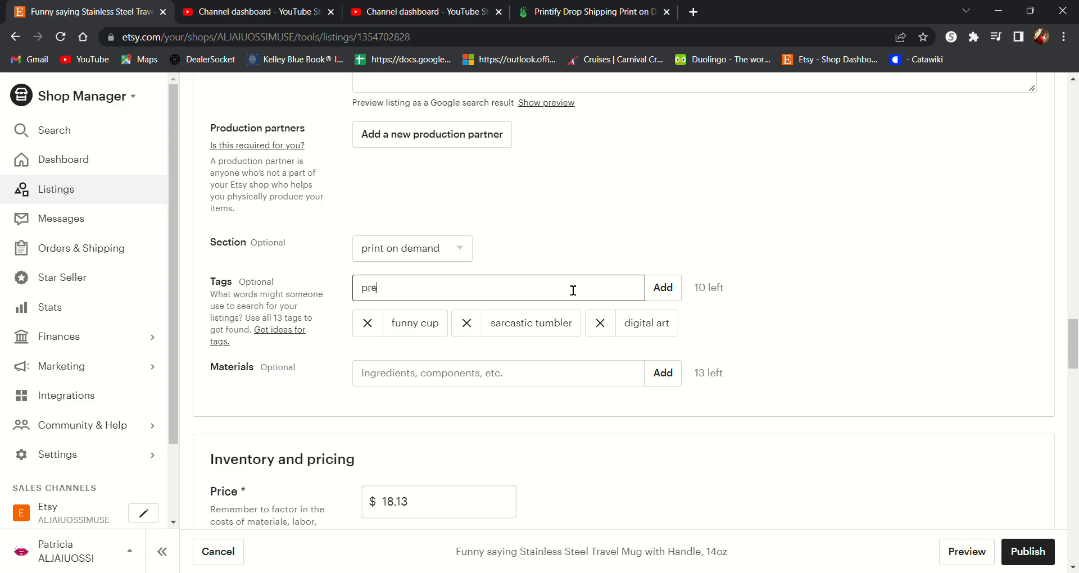
type("sent")
key("Return")
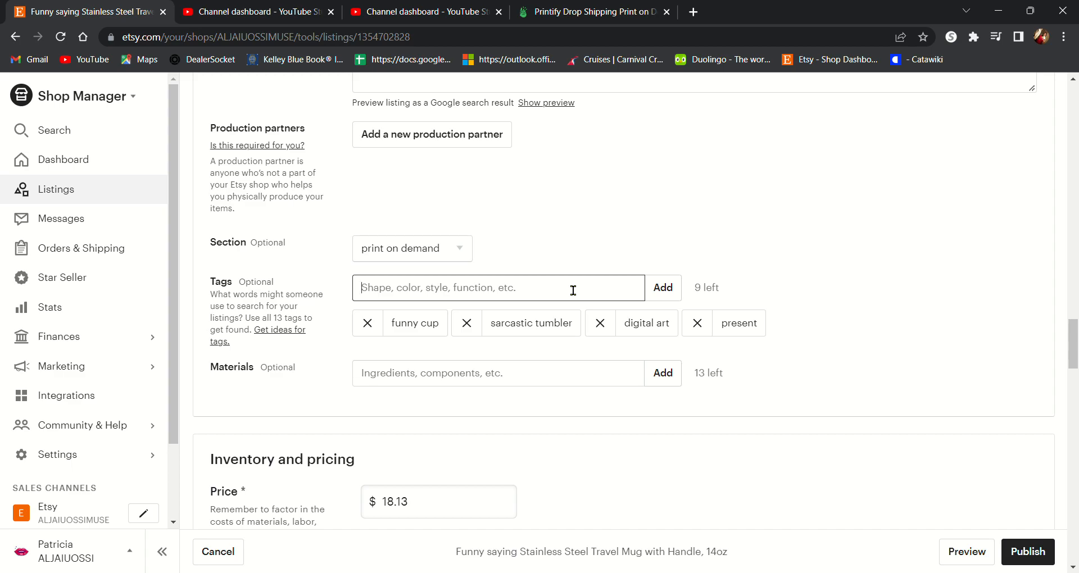
Step: Add the tag drinking cup
type("drin")
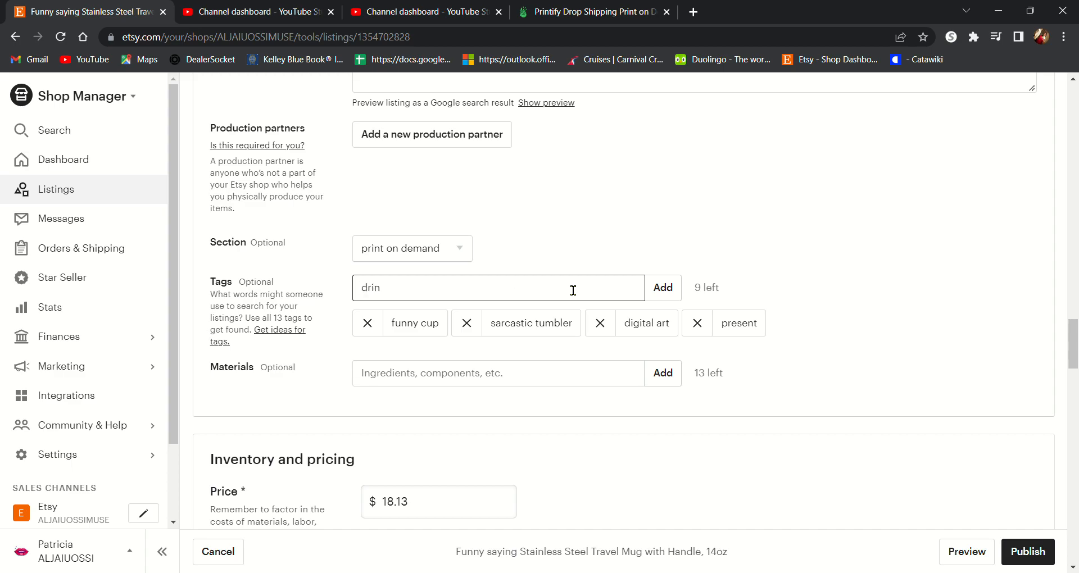
type("king cup")
key("Return")
Step: Add the tag american made
type("a")
key("BackSpace")
type("am")
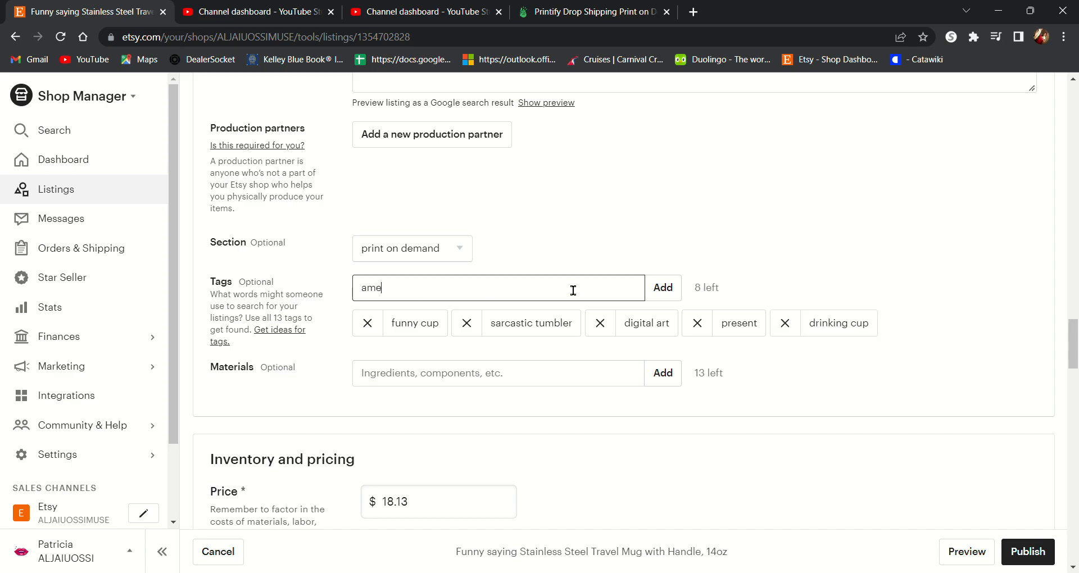
type("e")
key("BackSpace")
type("erican made")
key("Return")
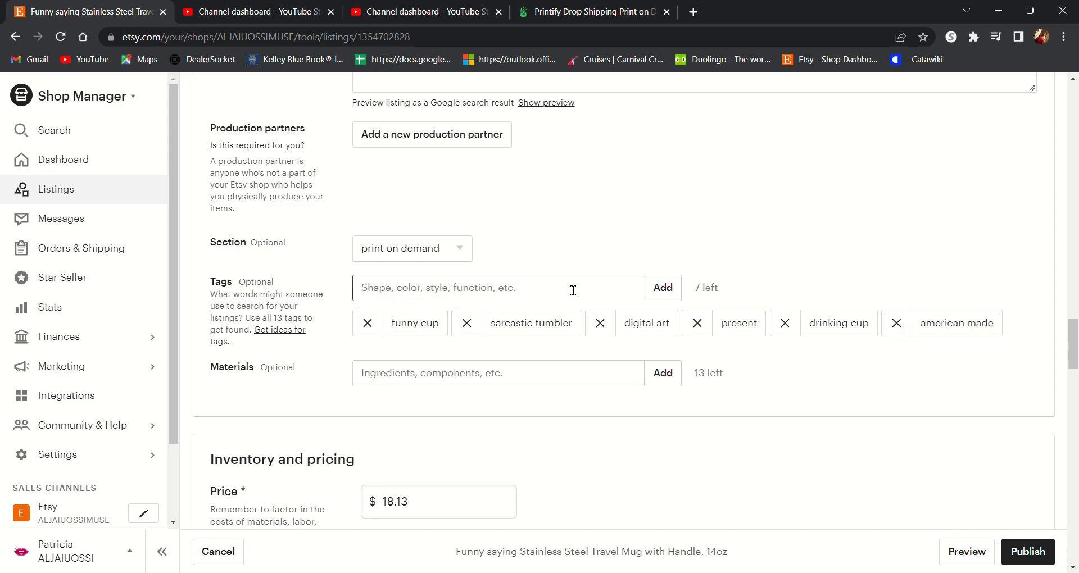
Step: Add the tag print on demand
type("print on demand")
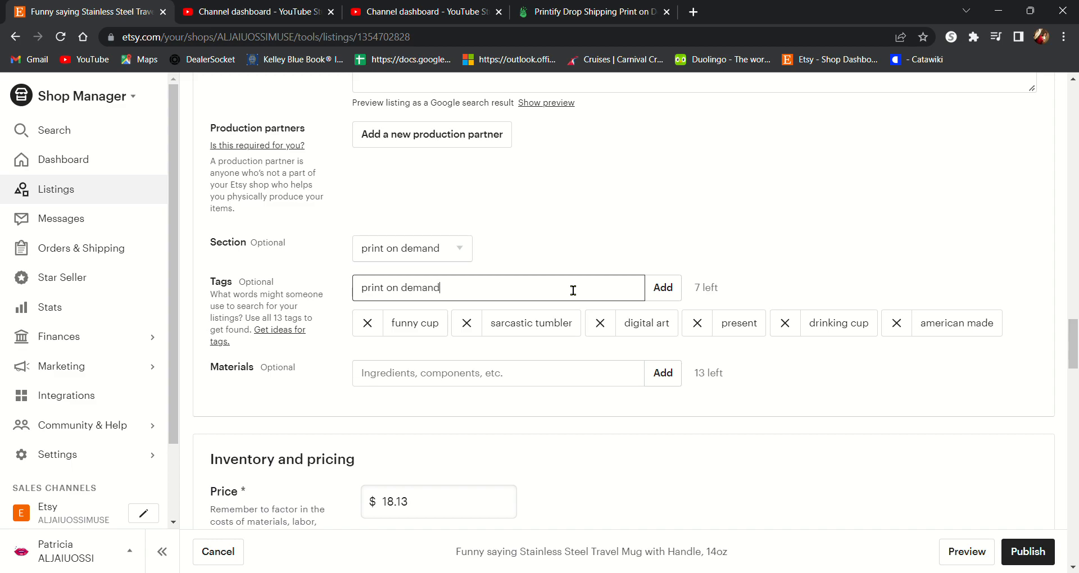
key("Return")
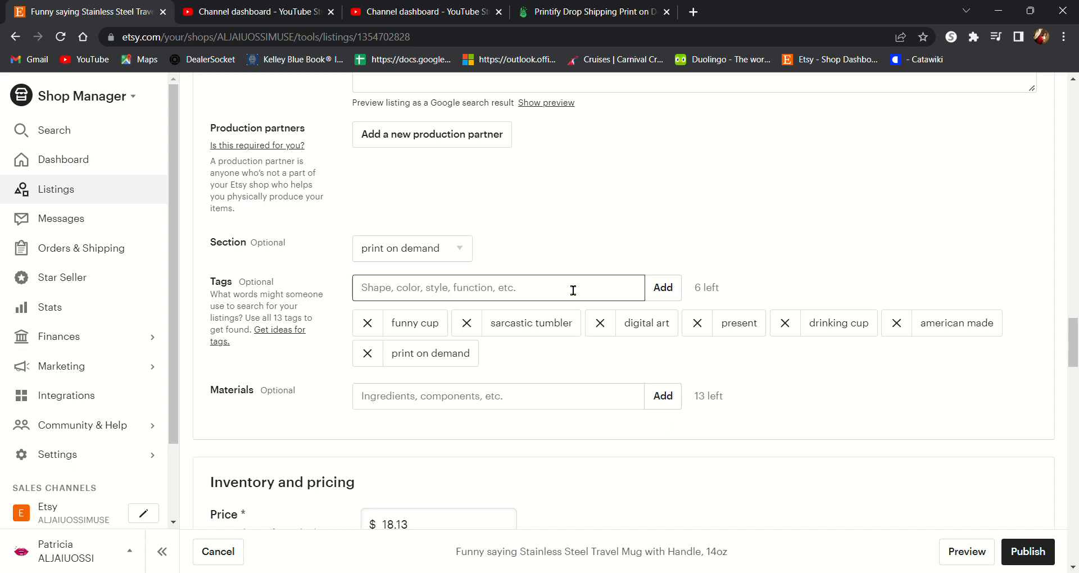
type("in")
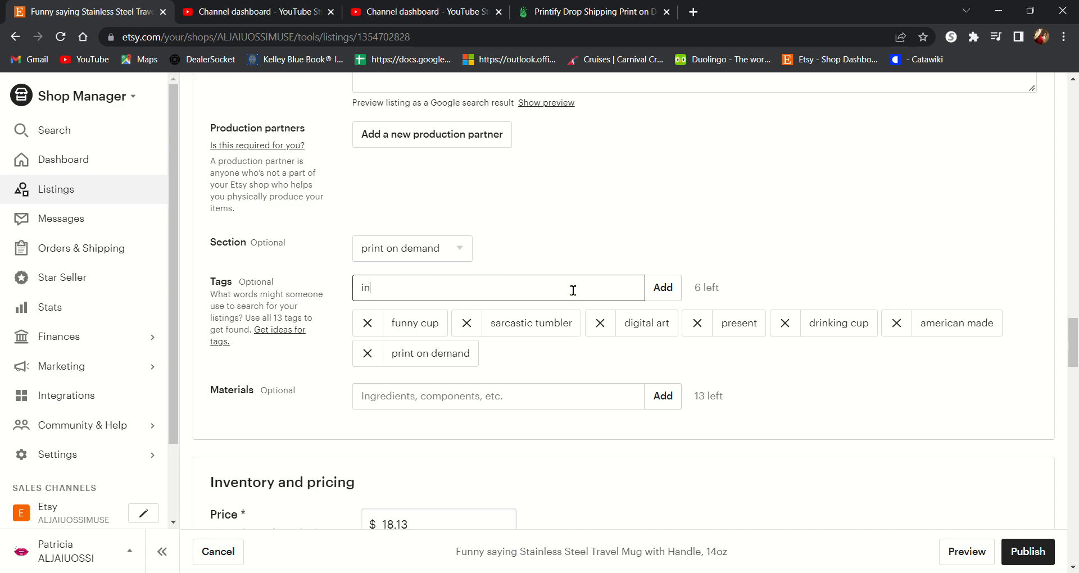
type("ki")
key("BackSpace")
key("BackSpace")
key("BackSpace")
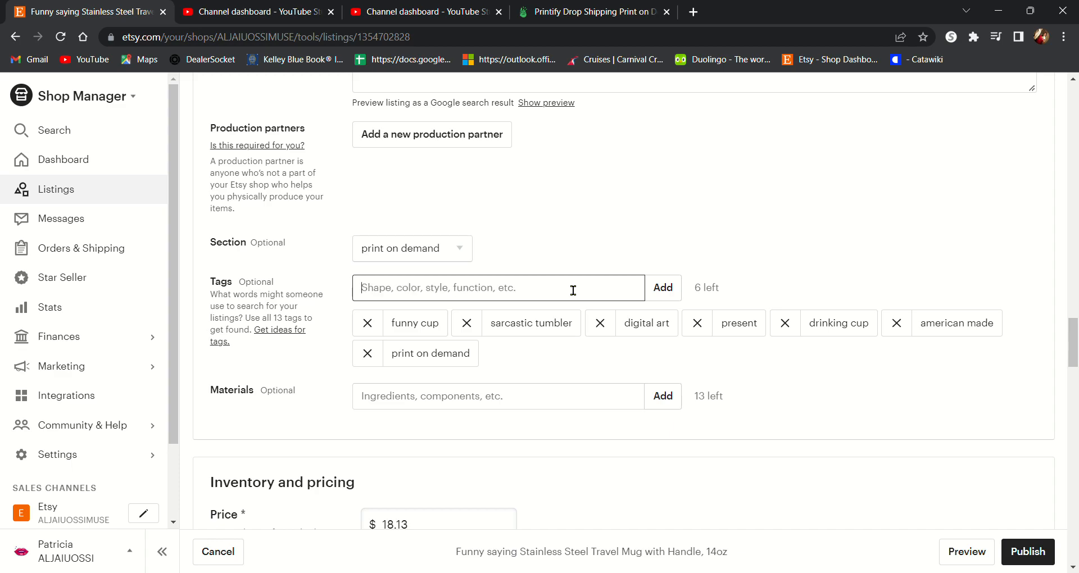
Step: Add the tag coffee cup
type("t")
key("BackSpace")
type("c")
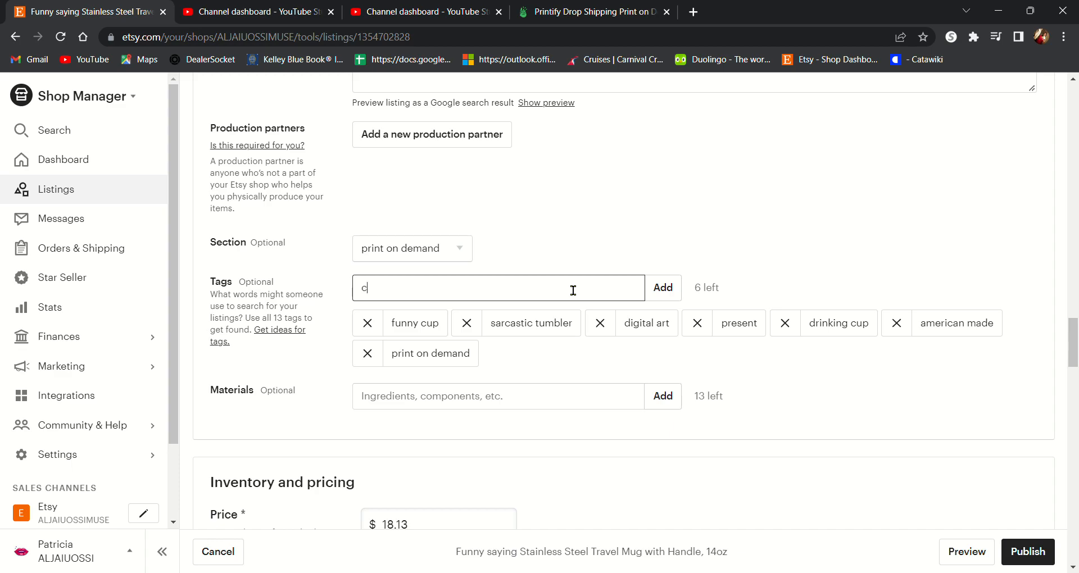
type("offee cup")
key("Return")
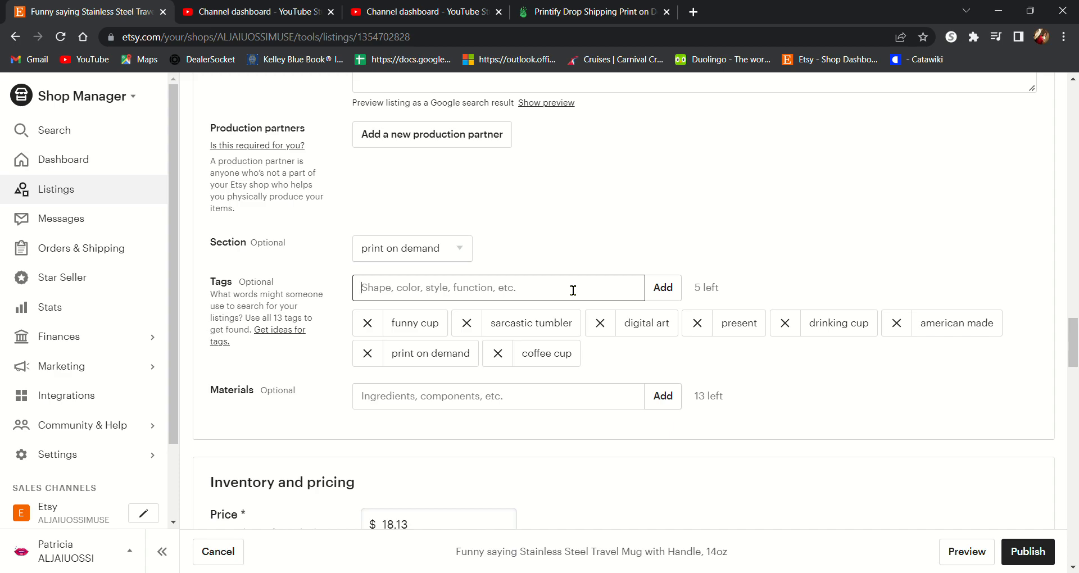
type("funny ")
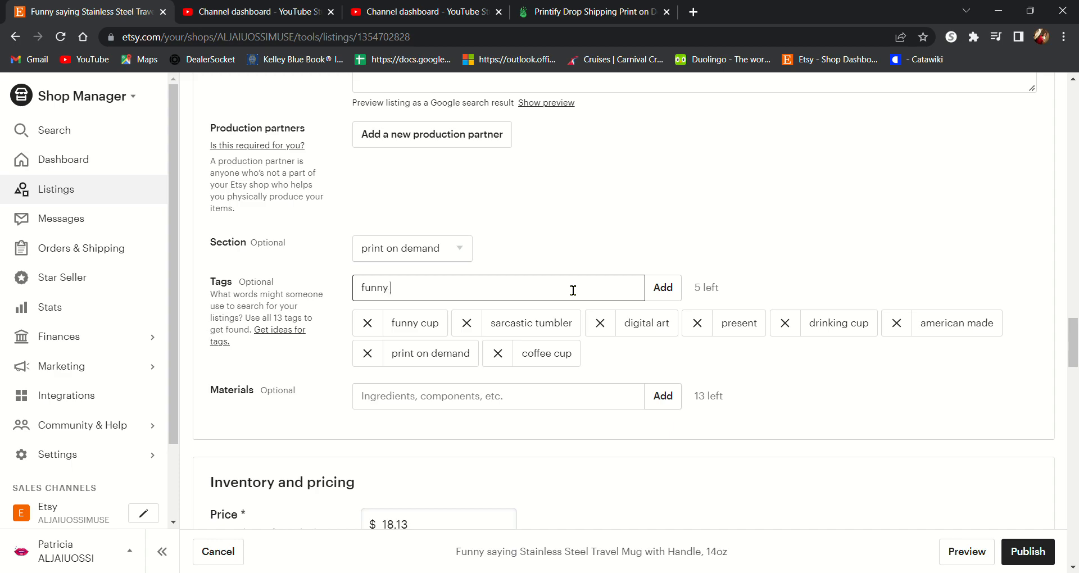
type("cup")
key("BackSpace")
key("BackSpace")
key("BackSpace")
key("BackSpace")
key("BackSpace")
key("BackSpace")
key("BackSpace")
key("BackSpace")
key("BackSpace")
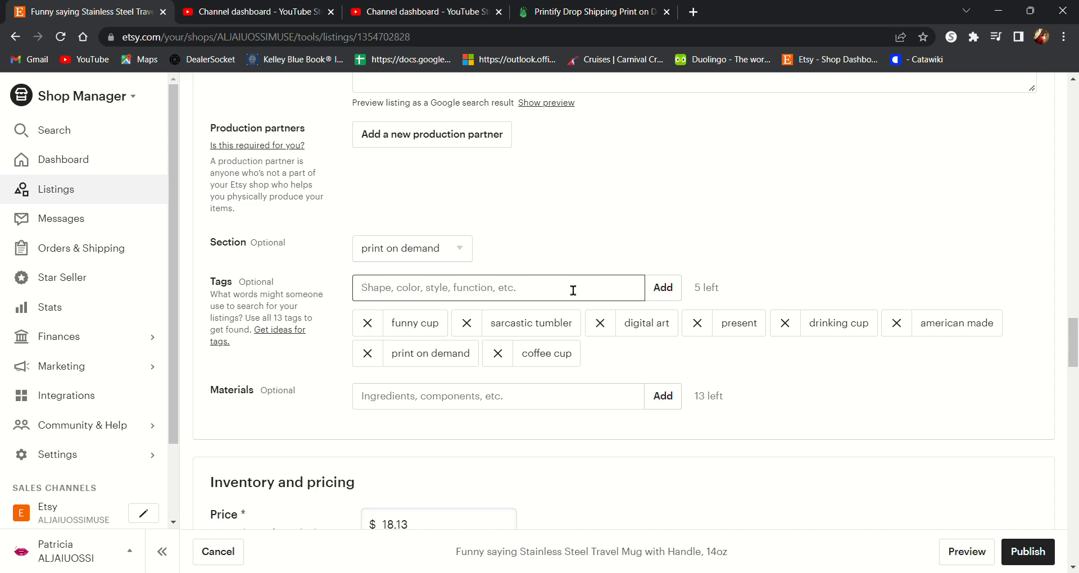
type("christ")
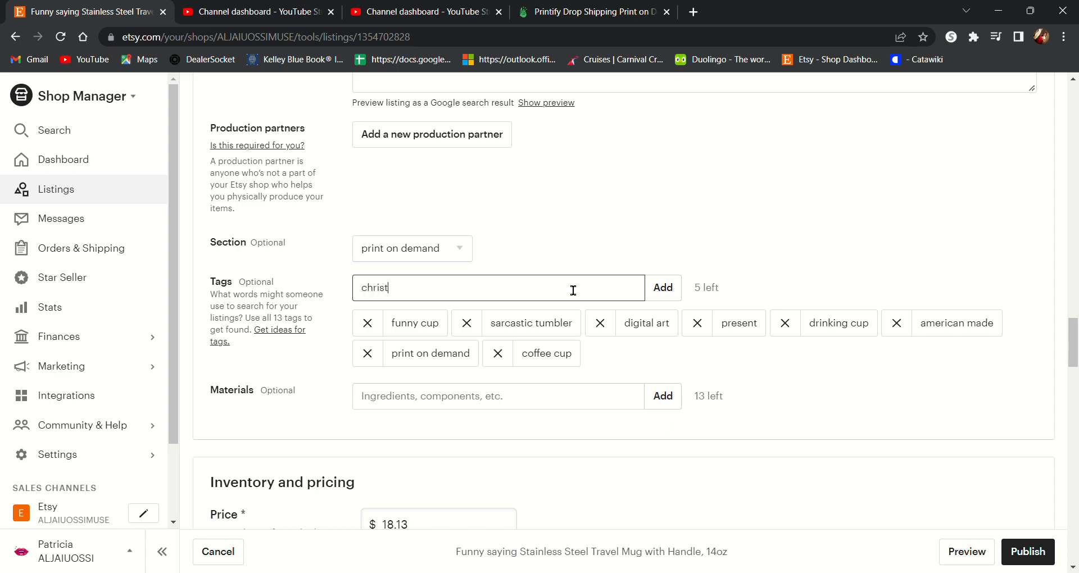
key("BackSpace")
key("BackSpace")
key("BackSpace")
key("BackSpace")
key("BackSpace")
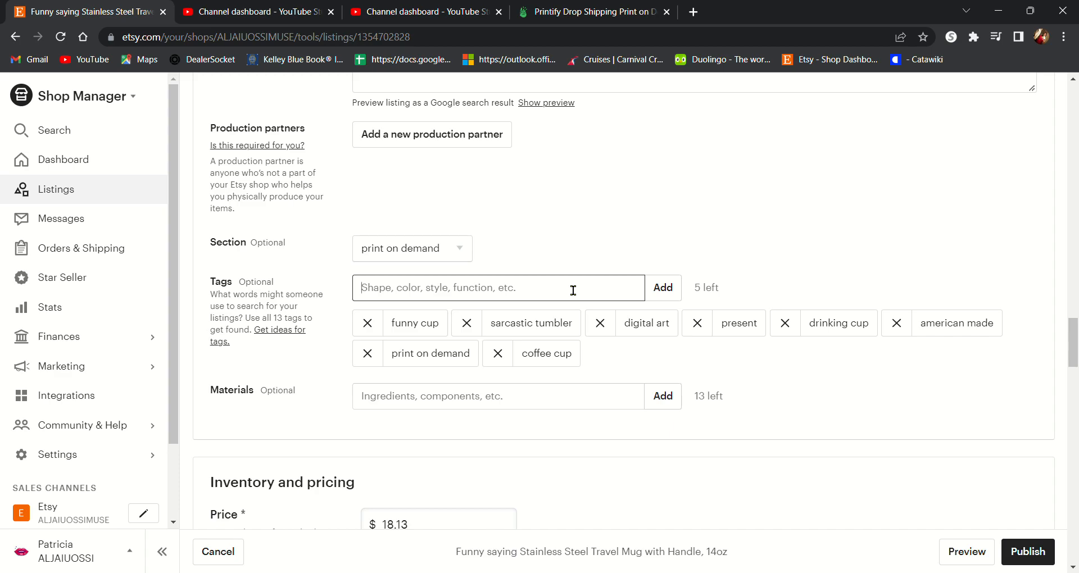
type("present")
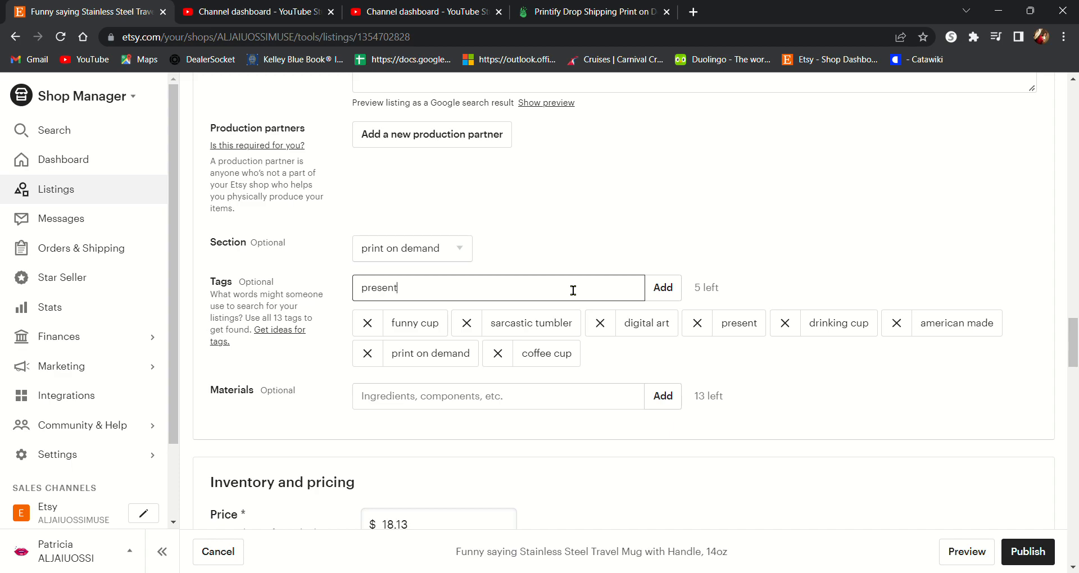
key("BackSpace")
key("BackSpace")
key("BackSpace")
key("BackSpace")
key("BackSpace")
key("BackSpace")
key("BackSpace")
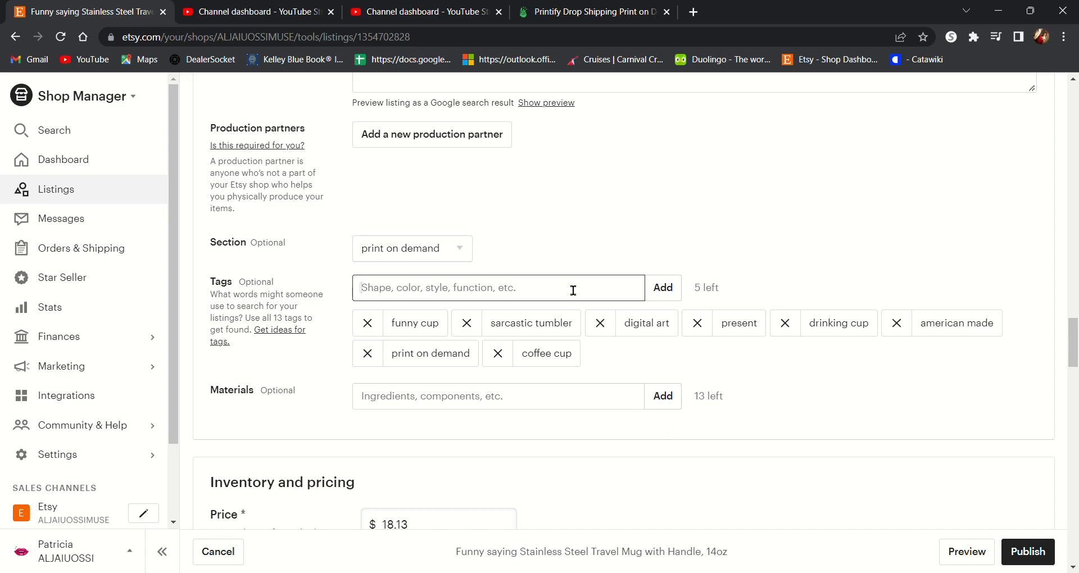
Step: Add the tags blue and traveling mug
type("blue")
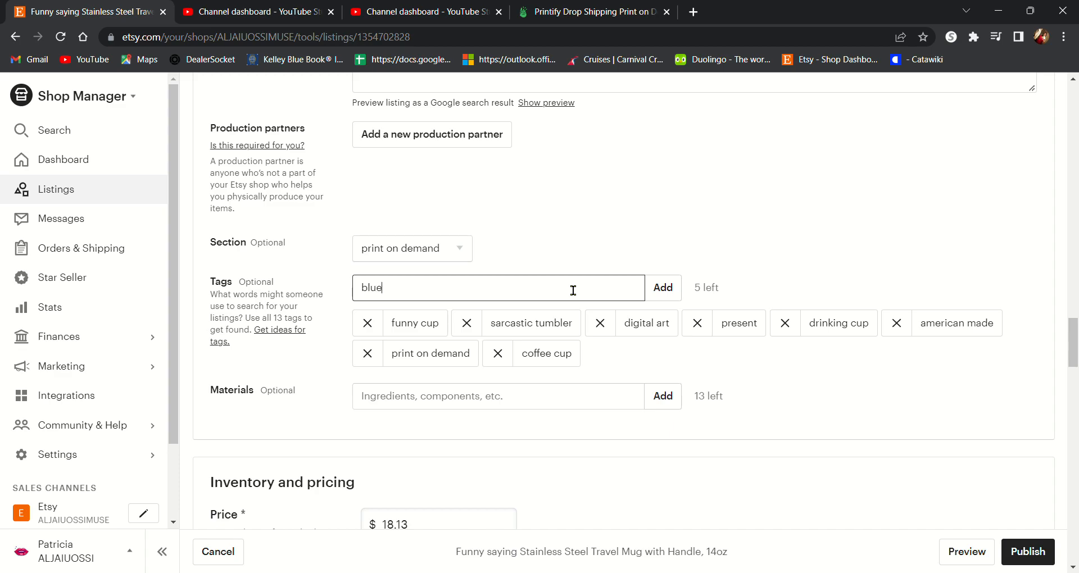
key("Return")
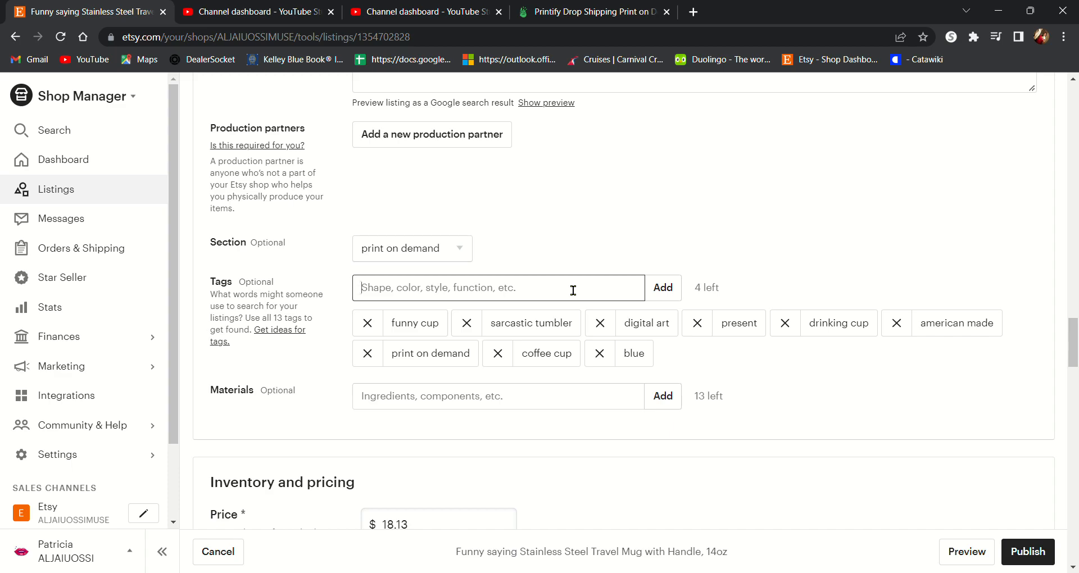
type("traveling mug")
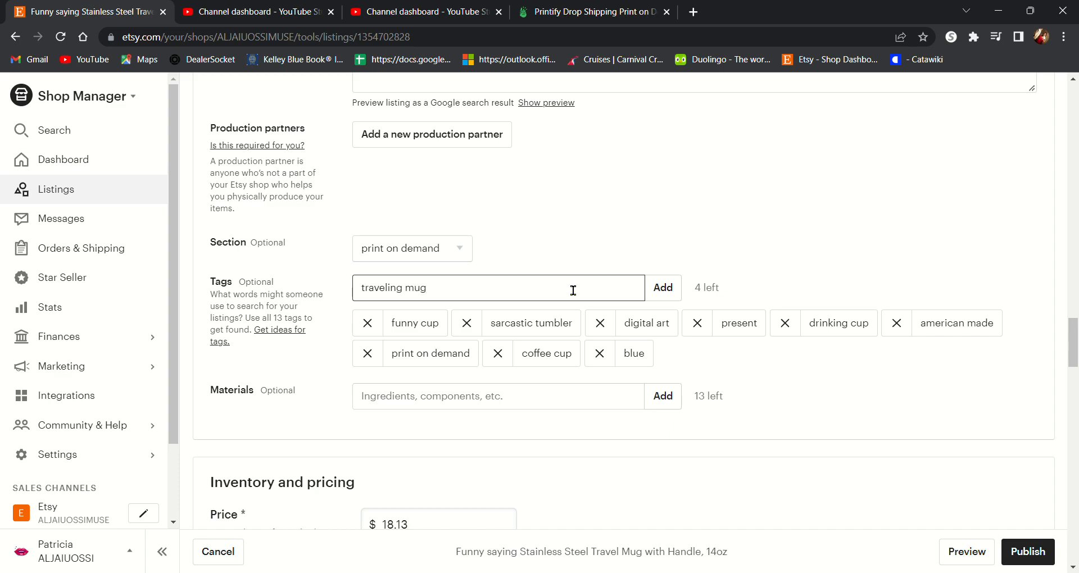
key("Return")
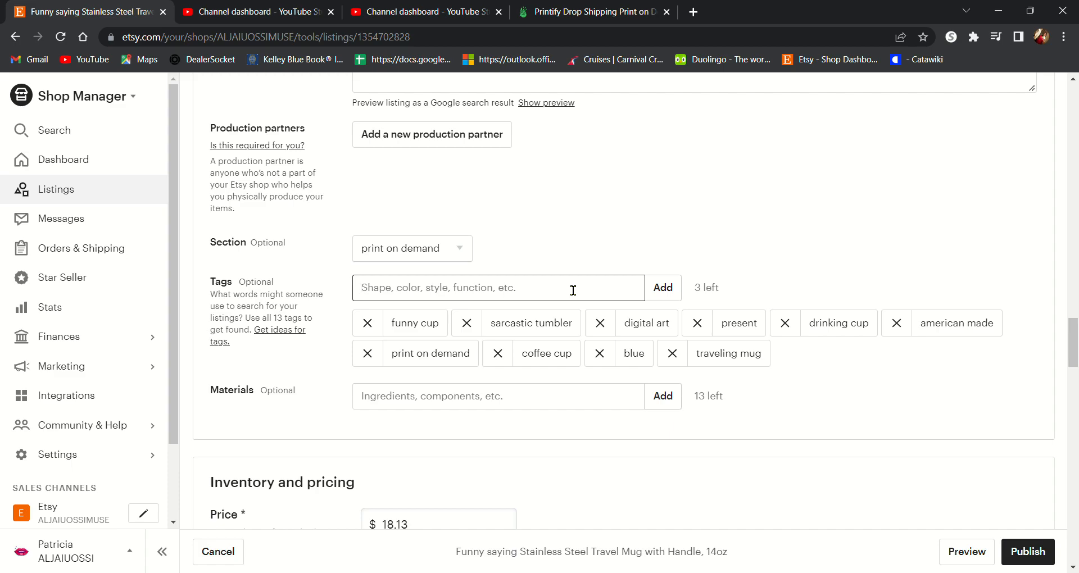
Step: Add the tags traveling tumbler and gift
type("traveling t")
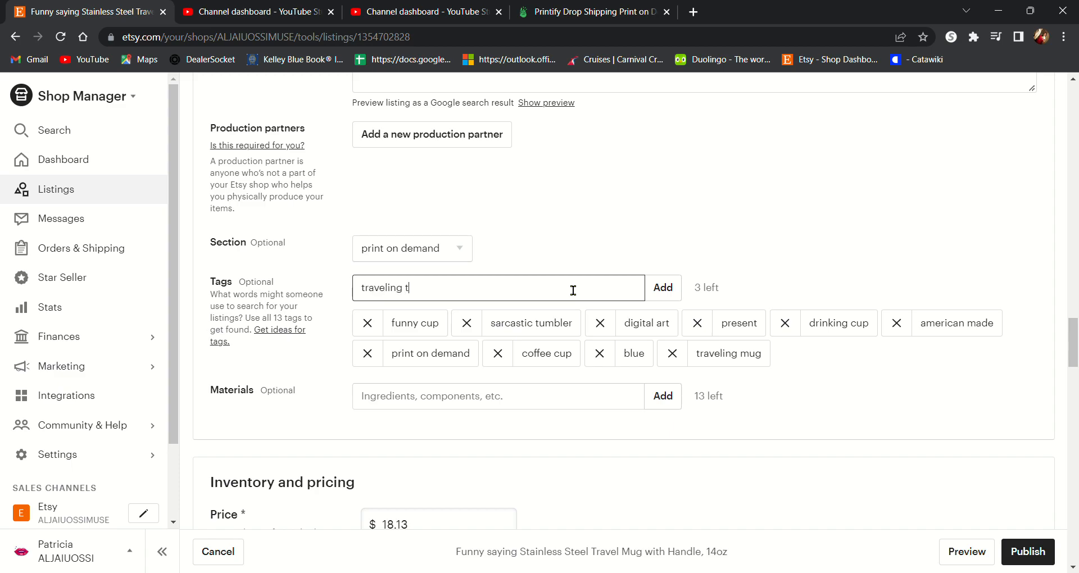
type("umbler")
key("Return")
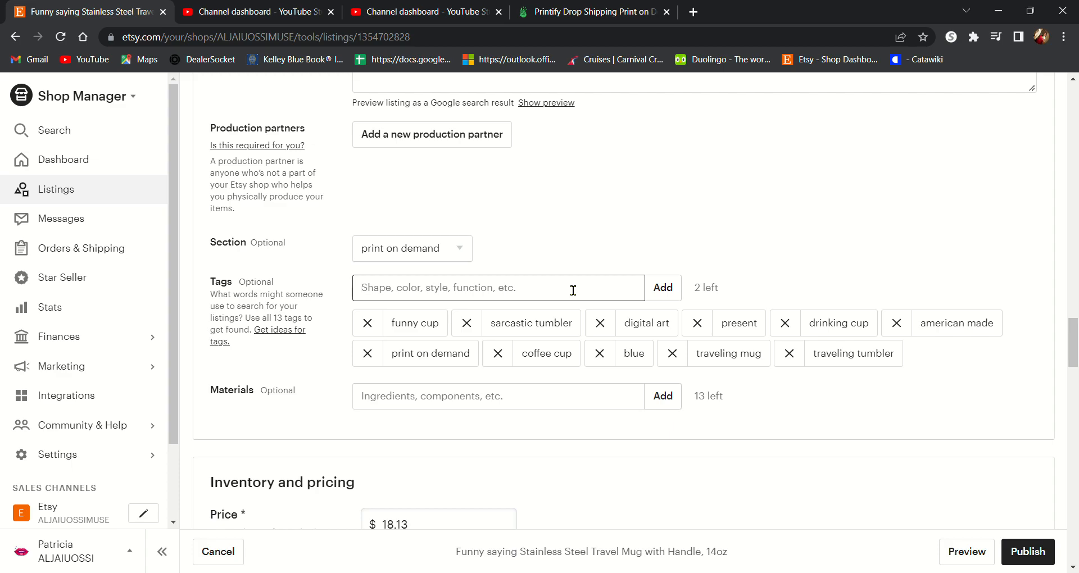
type("f")
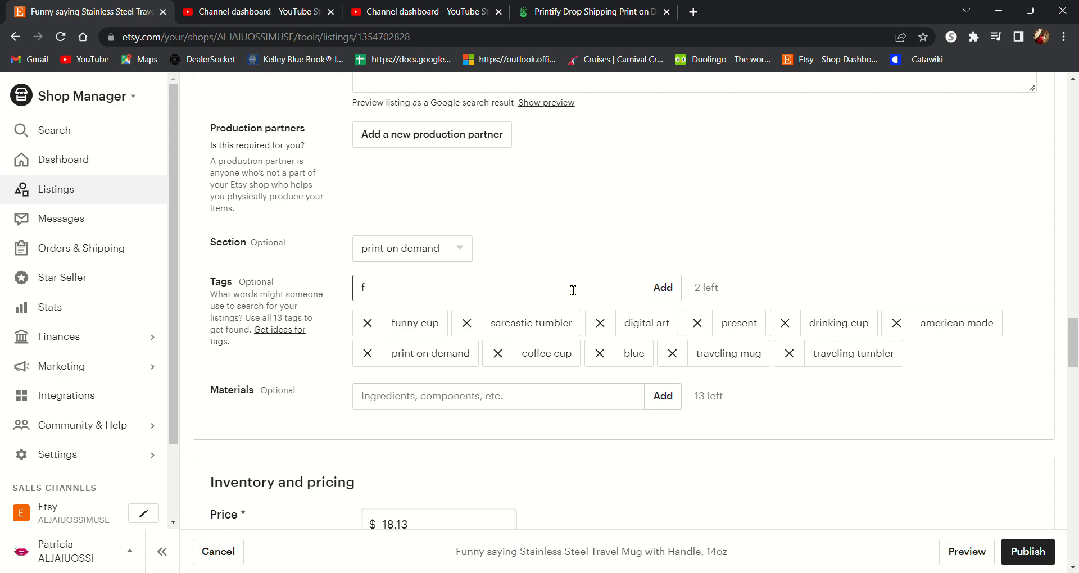
key("BackSpace")
type("gift")
key("Return")
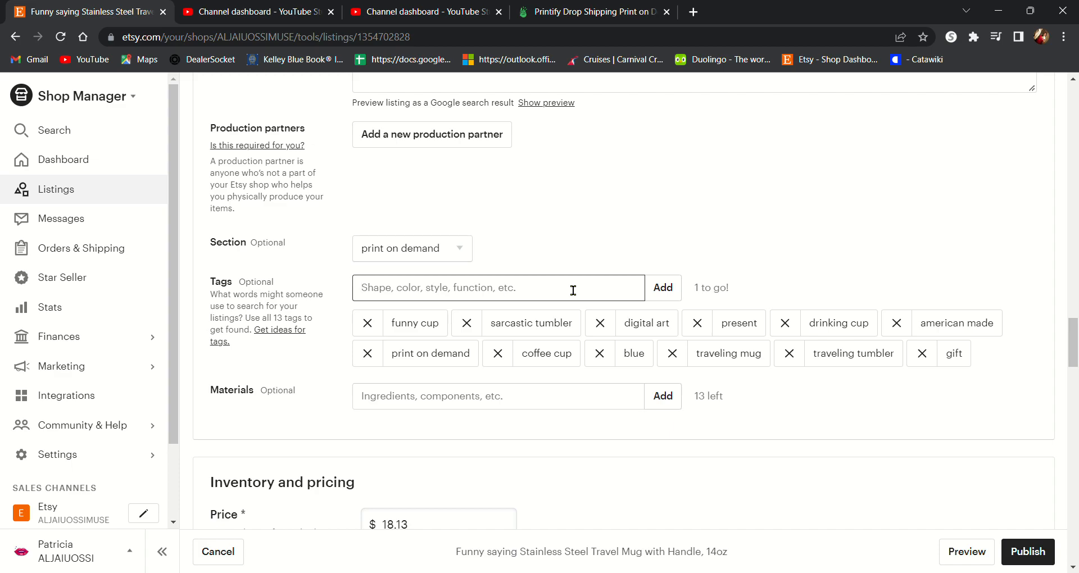
type("kl")
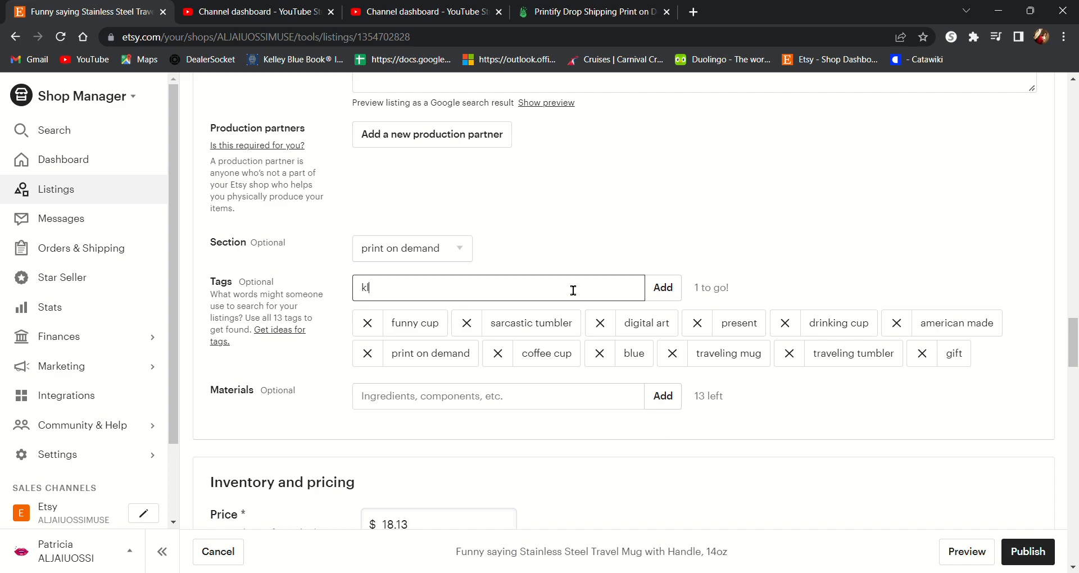
key("BackSpace")
key("BackSpace")
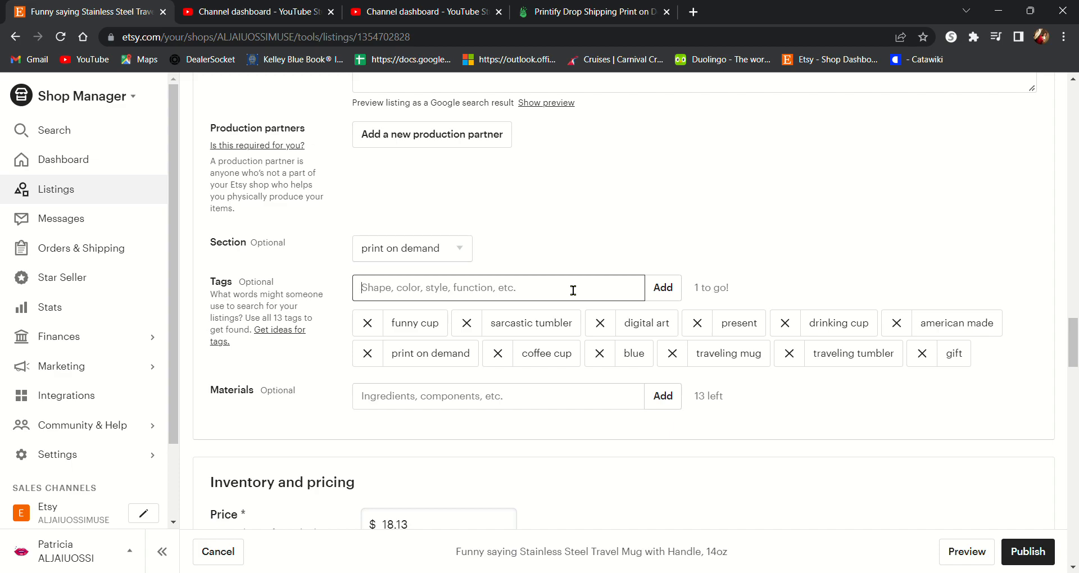
Step: Add stainless steal as a material for the listing
left_click(473, 402)
type("stainless steel")
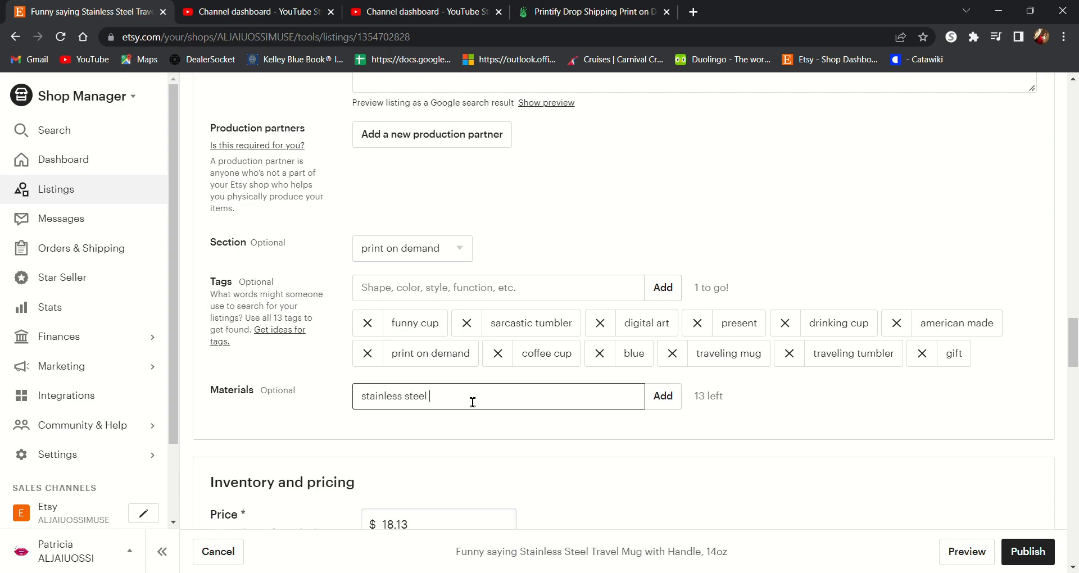
key("BackSpace")
key("BackSpace")
key("BackSpace")
type("a;l")
key("BackSpace")
key("BackSpace")
key("Return")
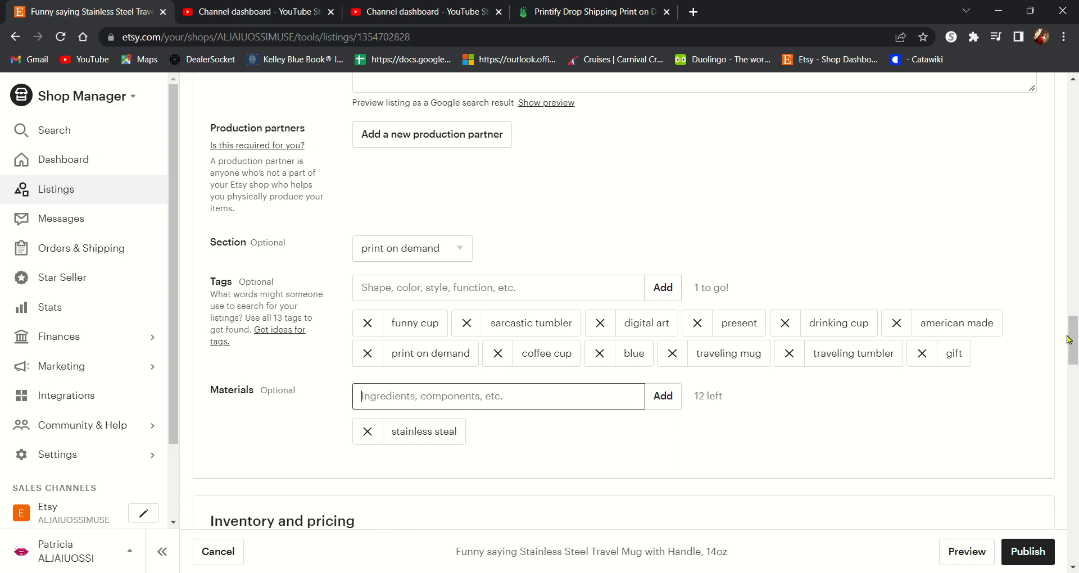
Step: Edit the mug's shipping profile and set the United States standard shipping charge to Free shipping
left_click_drag(1075, 345, 1075, 390)
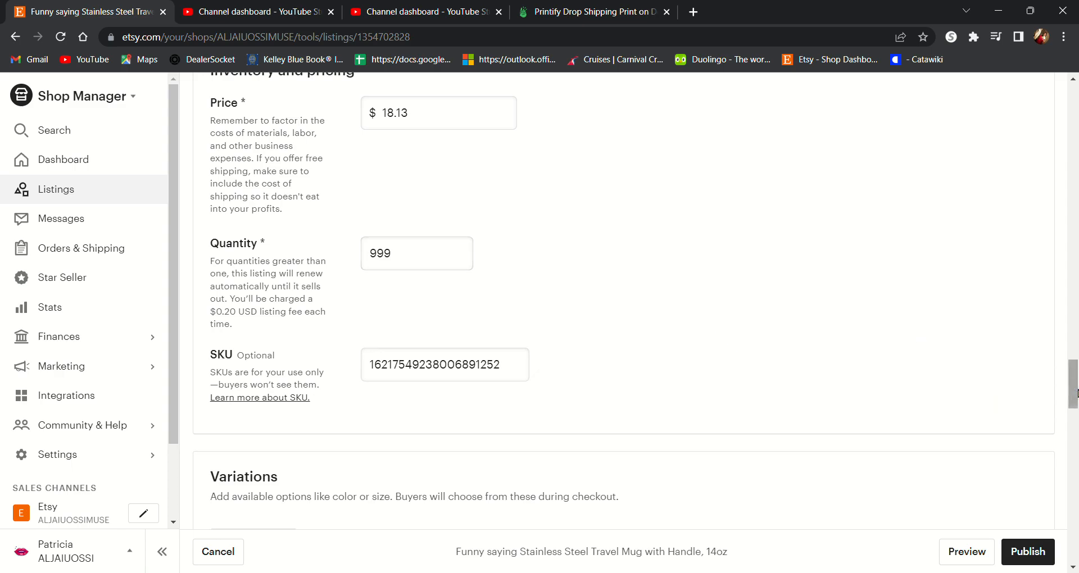
left_click_drag(1076, 388, 1074, 439)
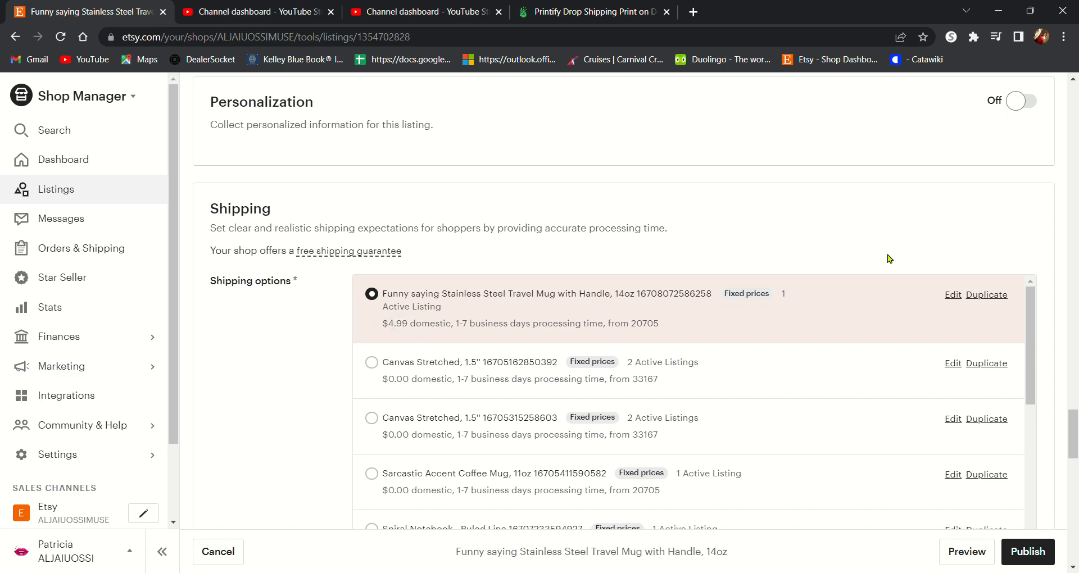
left_click(955, 296)
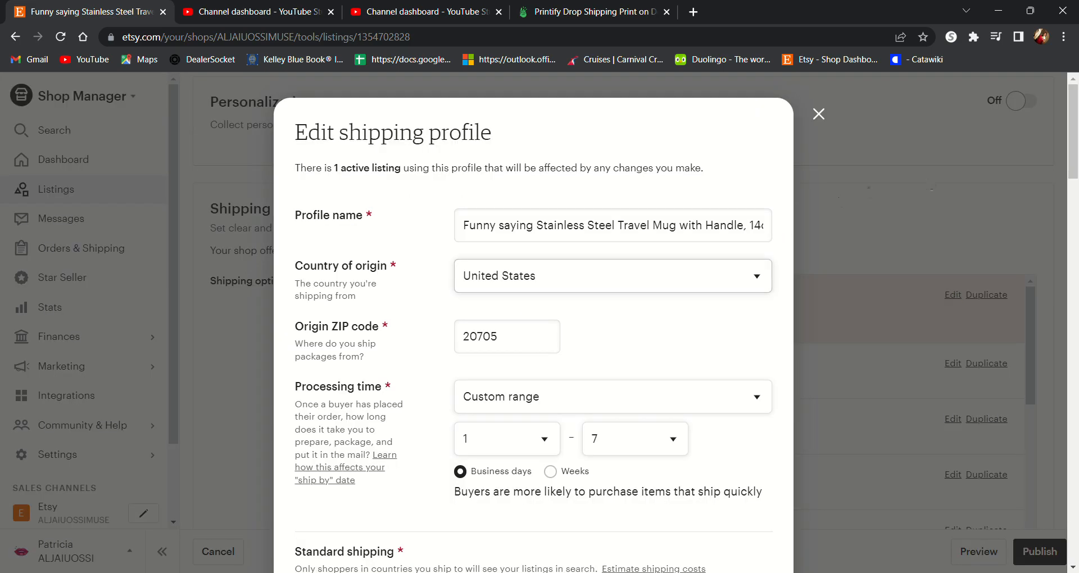
left_click_drag(1074, 158, 1077, 210)
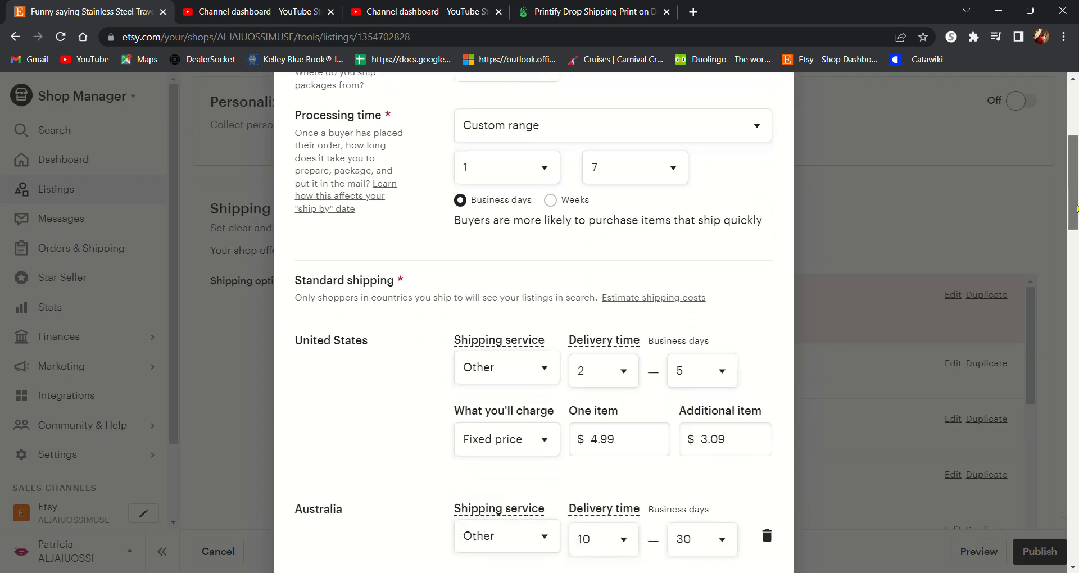
left_click(545, 438)
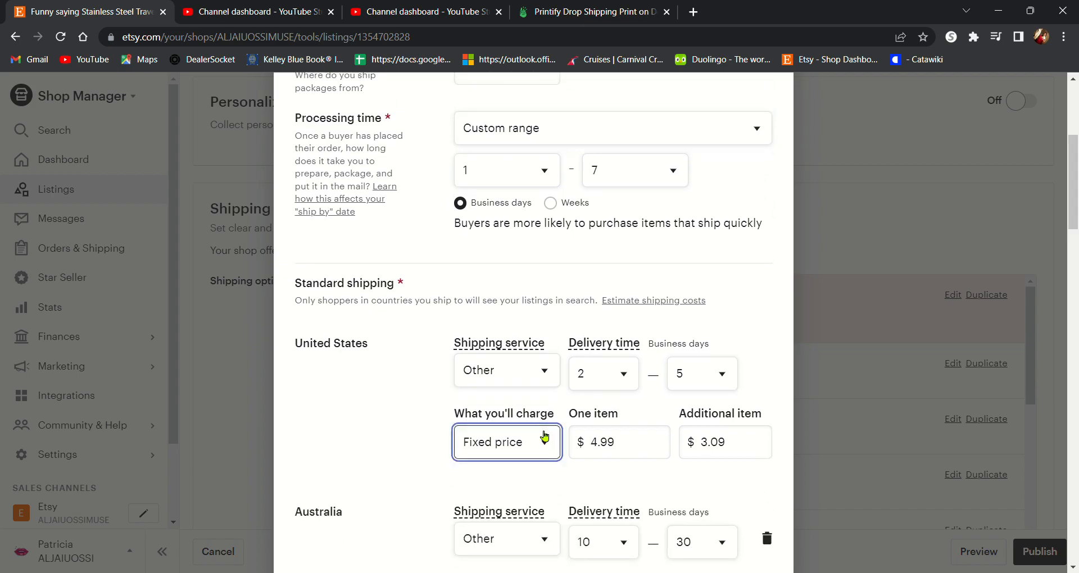
left_click(538, 466)
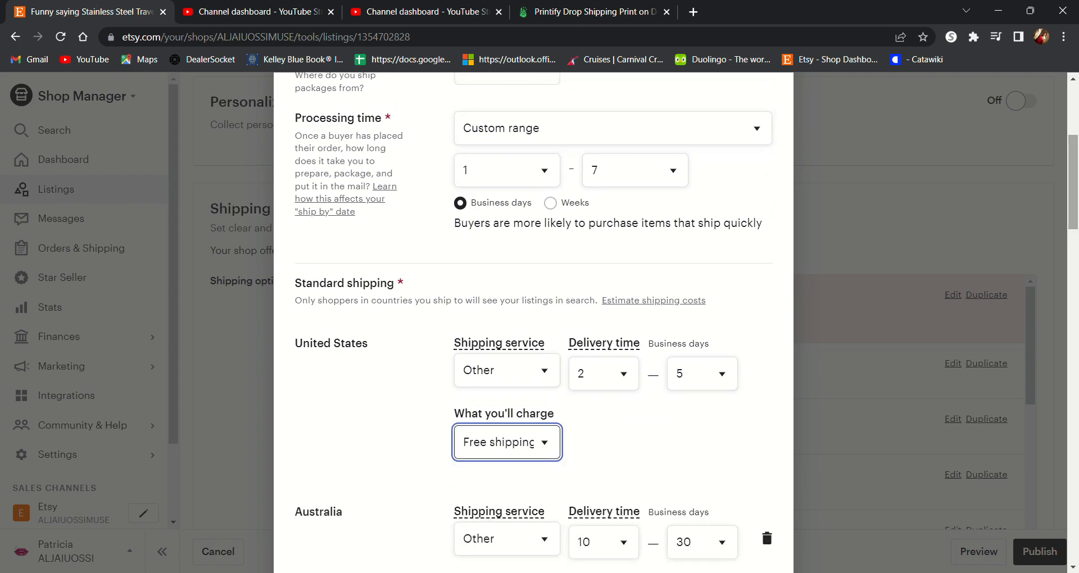
Step: Save the edited shipping profile with free US standard shipping
left_click_drag(1074, 205, 1076, 302)
left_click(540, 421)
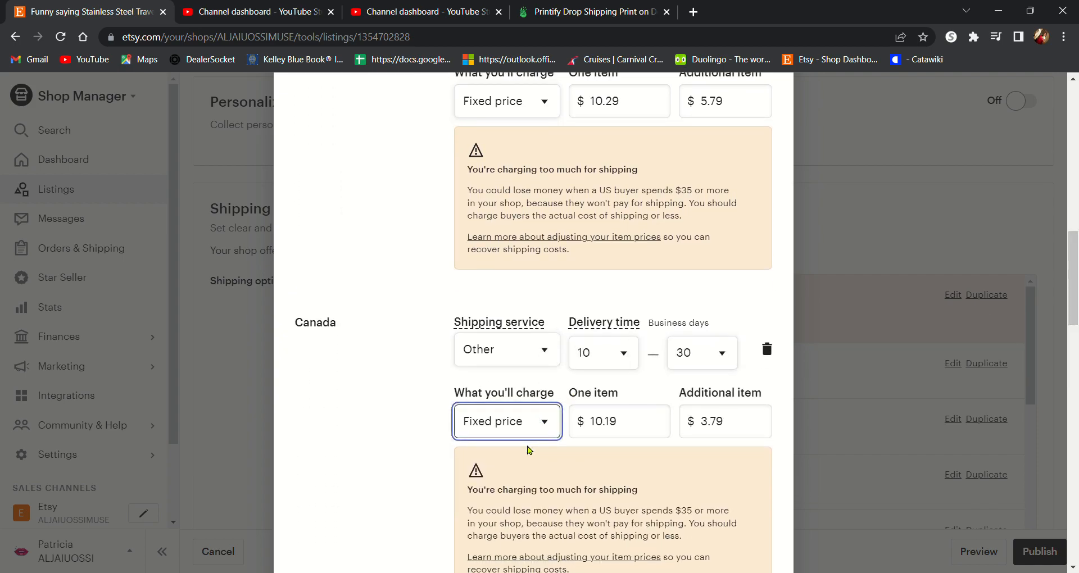
left_click(529, 451)
left_click_drag(1074, 292, 1074, 515)
left_click(735, 527)
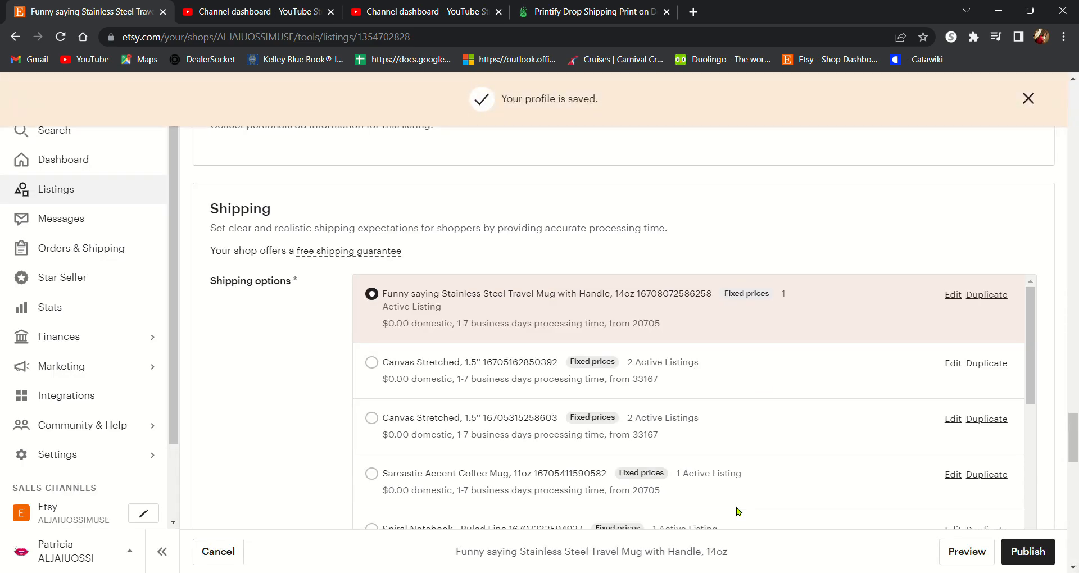
Step: Apply the suggested Exchanges only, 30 days returns policy to the listing and publish it
left_click_drag(1074, 431, 1074, 485)
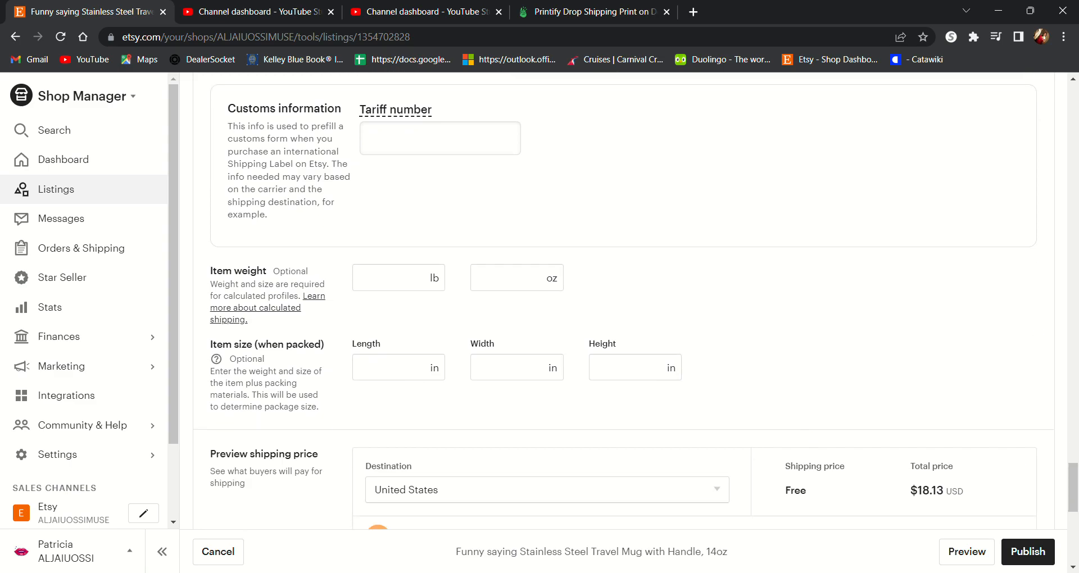
left_click_drag(1072, 507, 1071, 509)
scroll(1072, 523, "down", 4)
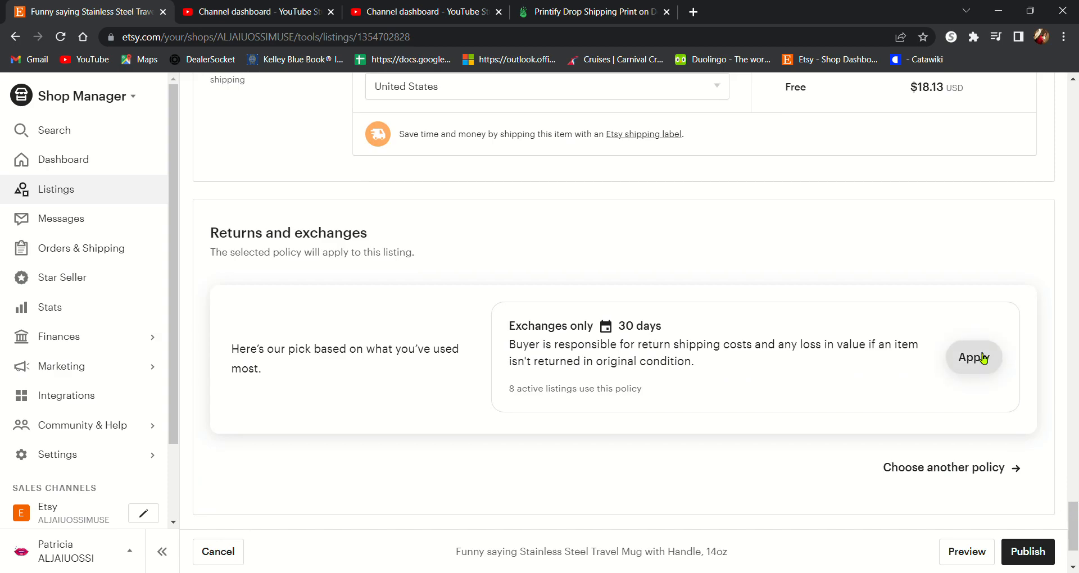
left_click(982, 358)
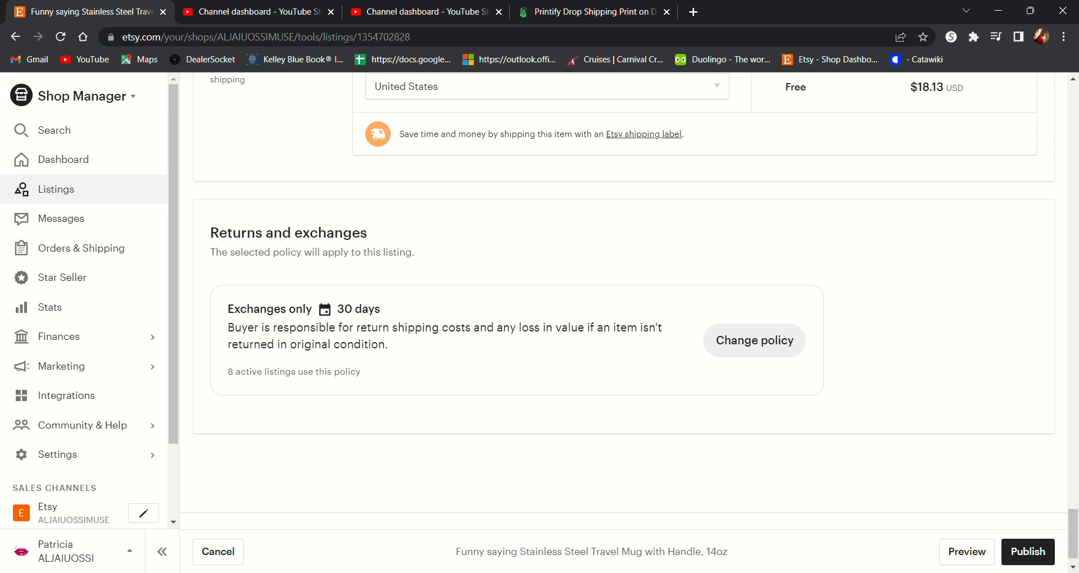
left_click(1037, 553)
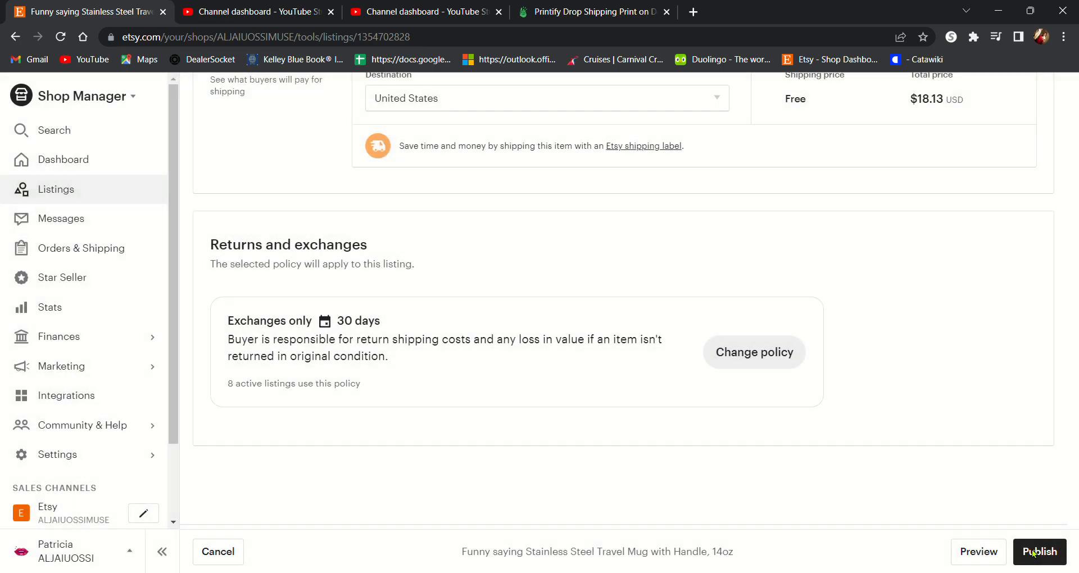